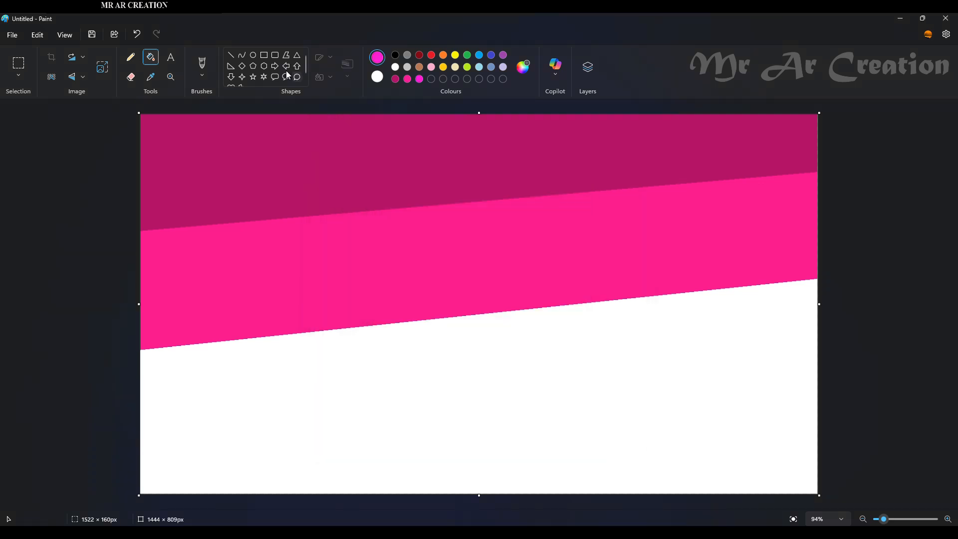
- Draw a slanted magenta line across the lower part of the canvas and fill the white band above it with magenta
click(230, 55)
drag(136, 449, 859, 368)
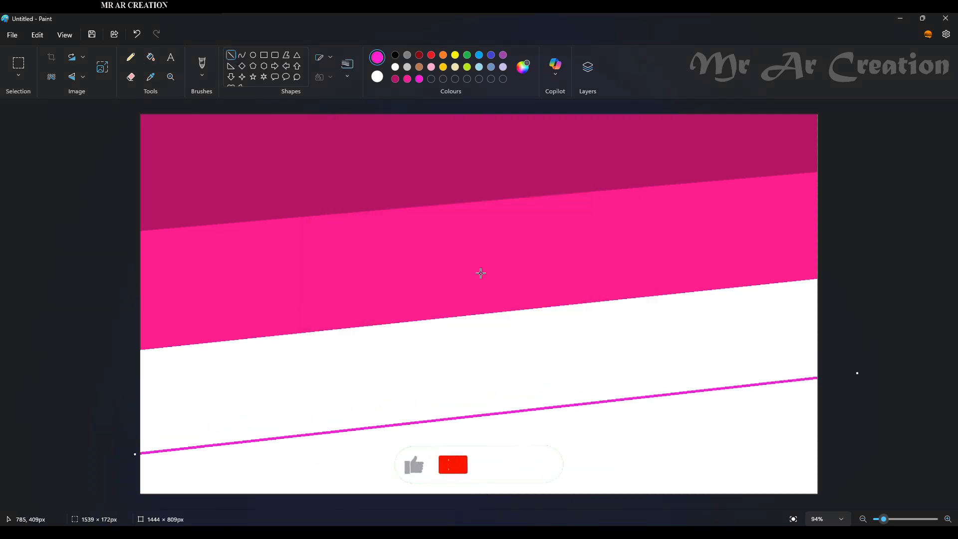
click(151, 57)
click(407, 379)
- Set the colour to custom purple #8D01FF and fill the remaining white area below the magenta band
click(523, 67)
click(431, 150)
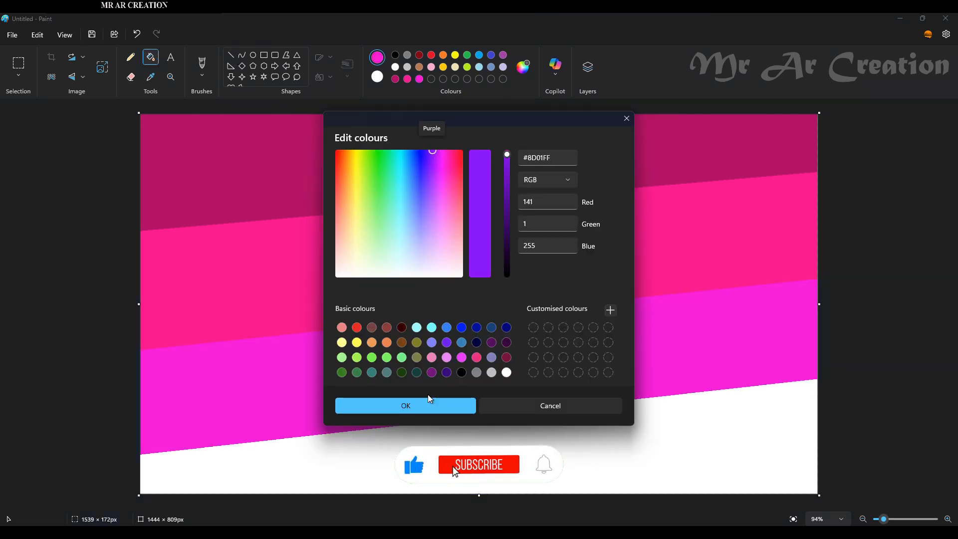
click(427, 402)
click(423, 449)
- Squash the striped image to 1 px wide, with the aspect ratio unlocked and the height kept
click(103, 67)
click(487, 225)
click(479, 261)
click(450, 258)
key(BackSpace)
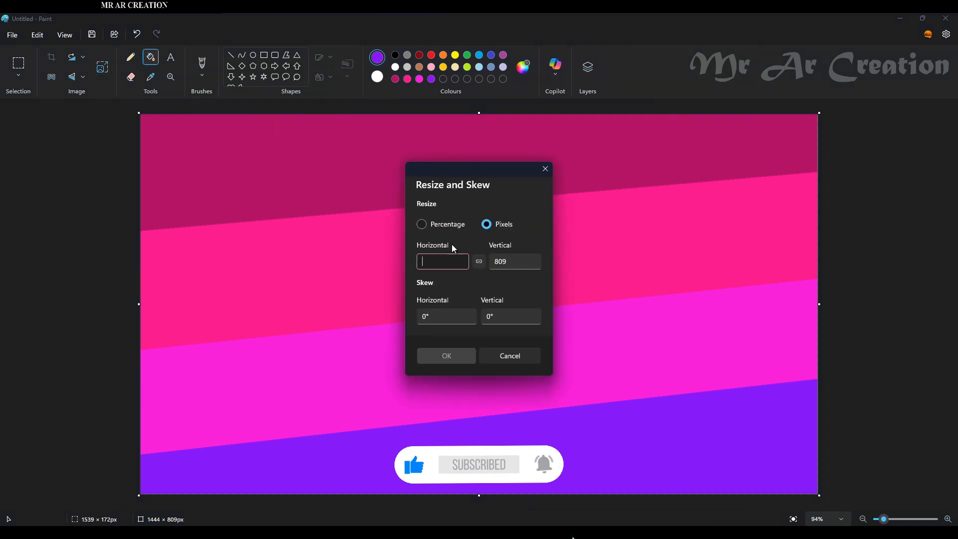
text(0)
- Stretch the image's width back to 1444 px to turn the stripes into a smooth horizontal gradient
click(450, 260)
text(1444)
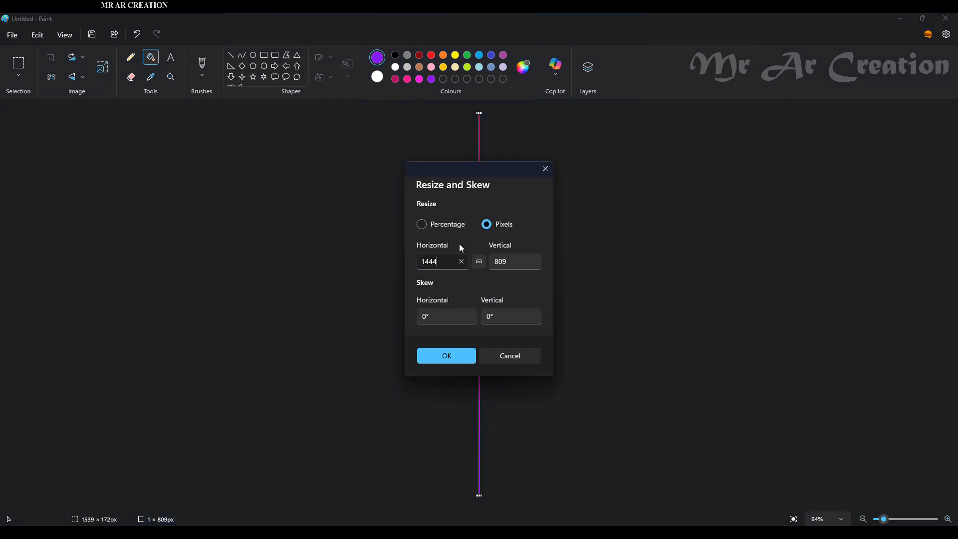
click(447, 356)
- Squash the image's height to 4 px, with the aspect ratio unlocked and the width kept at 1444 px
click(102, 68)
click(486, 224)
click(480, 262)
click(512, 265)
text(4)
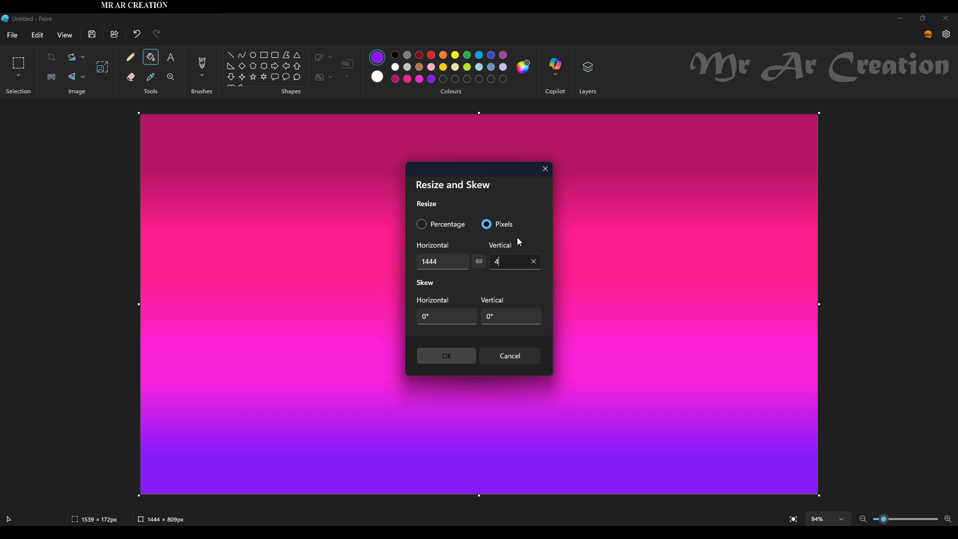
click(447, 356)
- Stretch the image's height back to 809 px without changing the width, blending the gradient further
click(103, 68)
click(487, 224)
click(479, 261)
click(503, 260)
text(809)
key(Return)
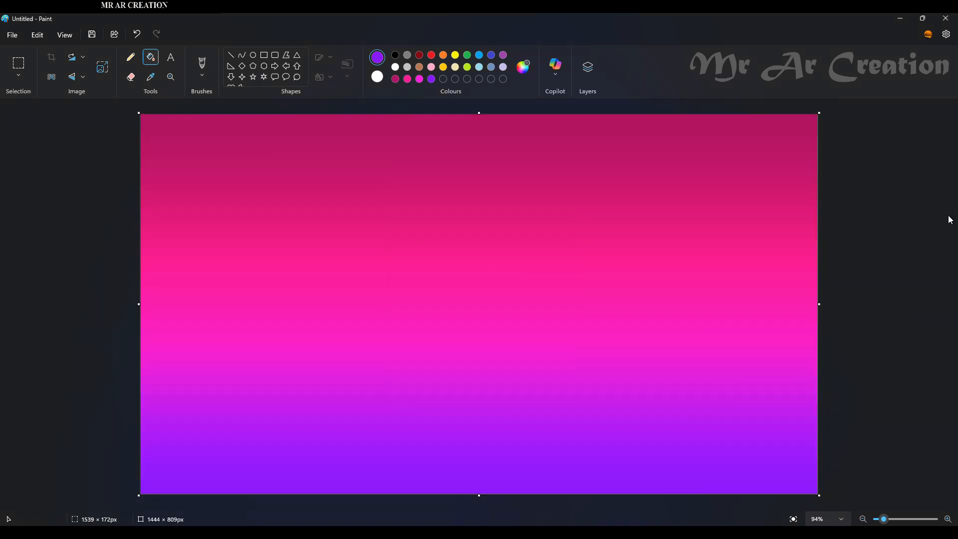
- Choose the black Pencil and add a new transparent layer above the gradient
click(138, 60)
click(587, 67)
click(924, 117)
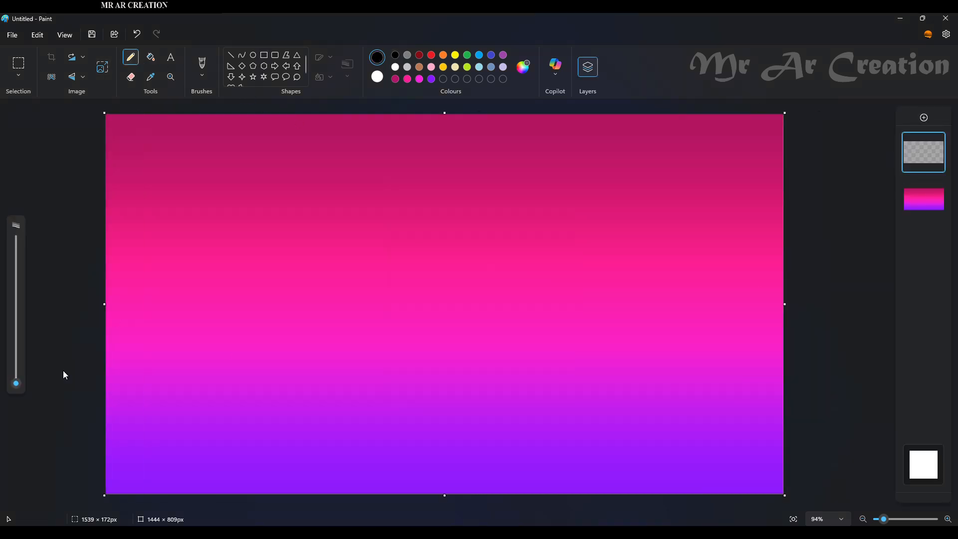
- Draw a thick, gently sloping black ground line along the canvas's lower edge and fill the area below it with black
drag(16, 383, 16, 361)
mouse_move(122, 467)
mouse_down()
mouse_move(163, 462)
mouse_move(540, 480)
mouse_move(739, 499)
mouse_up()
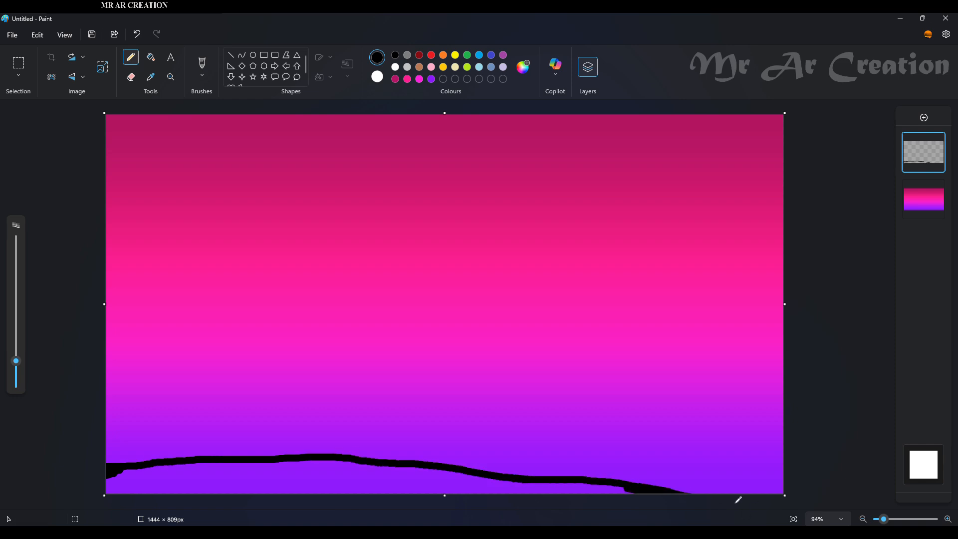
click(150, 57)
click(248, 471)
- Draw a thick, slightly curved black tree trunk rising from the ground near the canvas's left side, using a larger pencil size
click(131, 57)
scroll(214, 428, up, 2)
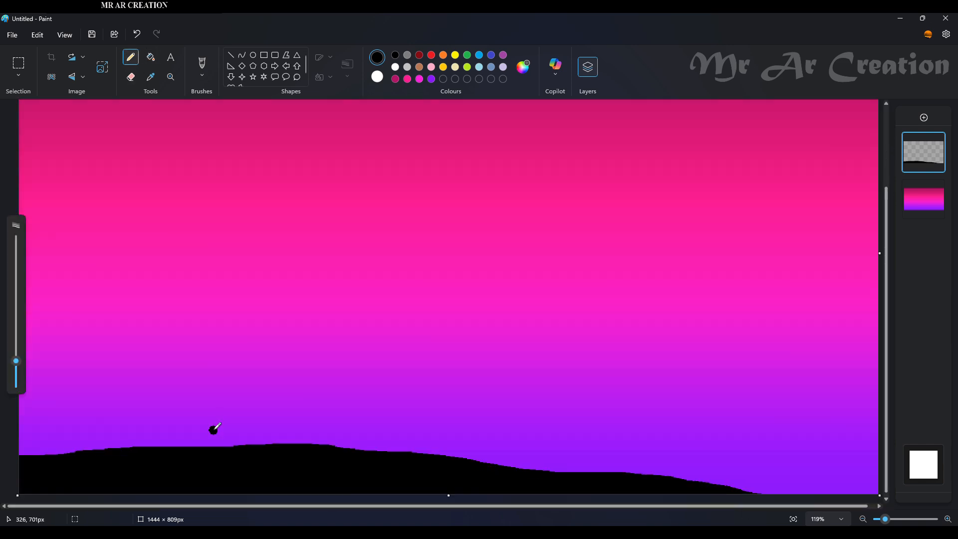
drag(173, 452, 229, 274)
key(ctrl+z)
drag(16, 361, 16, 349)
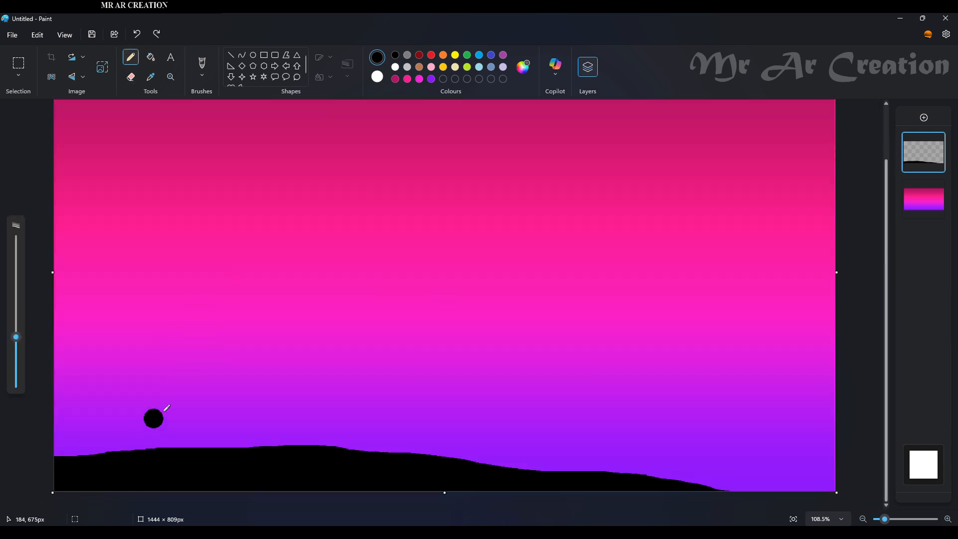
scroll(160, 409, down, 2)
scroll(200, 379, up, 1)
mouse_move(196, 456)
mouse_down()
mouse_move(240, 378)
mouse_move(229, 374)
mouse_move(207, 460)
mouse_up()
key(ctrl+z)
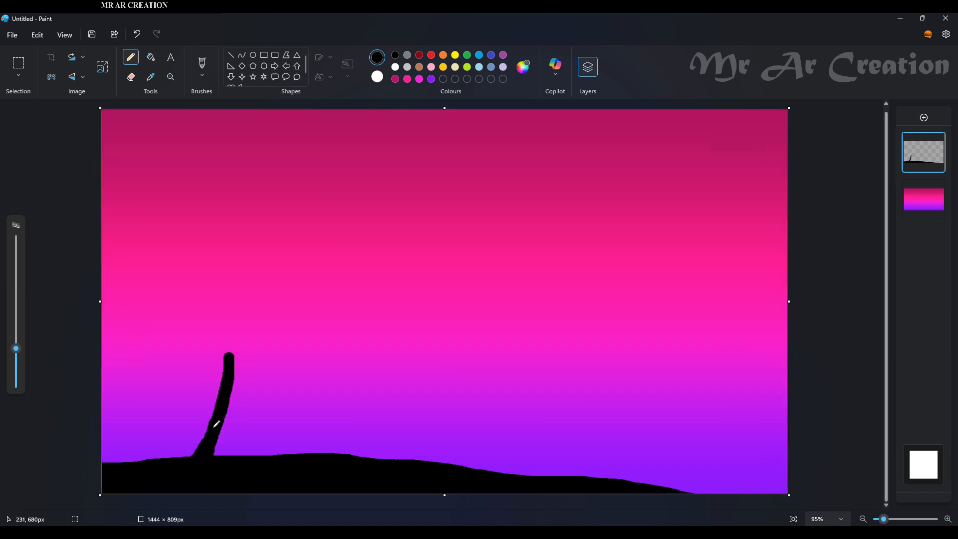
- Fork the top of the trunk into two thick branches, one leaning left and one leaning right
scroll(232, 377, up, 2)
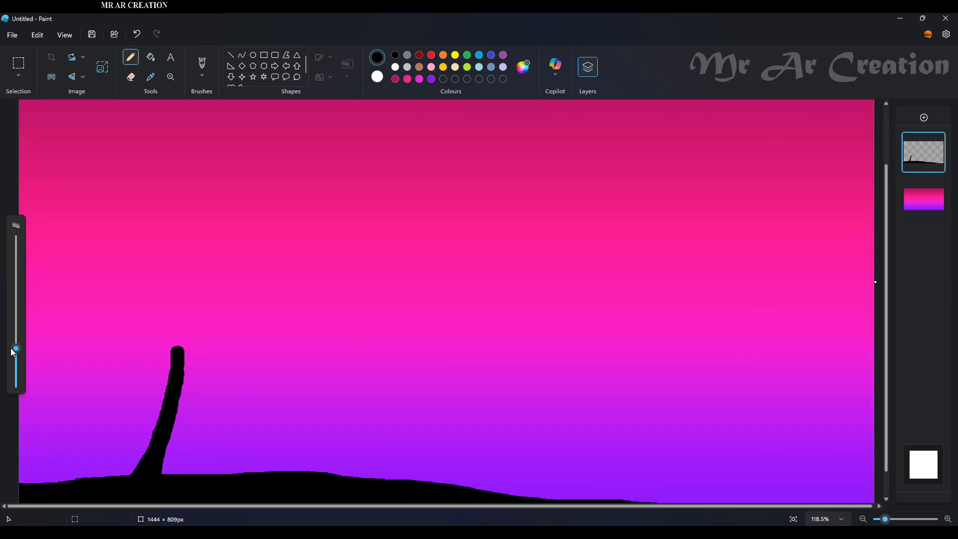
drag(180, 354, 149, 272)
key(ctrl+z)
drag(182, 385, 227, 284)
scroll(109, 359, down, 2)
- With a smaller pencil size, extend the left branch with a diagonal limb to the left and a thin upright limb
mouse_move(21, 360)
drag(19, 357, 18, 363)
scroll(171, 320, up, 3)
scroll(170, 314, up, 2)
mouse_move(162, 380)
mouse_down()
mouse_move(180, 295)
mouse_move(166, 350)
mouse_move(168, 291)
mouse_move(161, 355)
mouse_move(159, 284)
mouse_up()
key(ctrl+z)
key(ctrl+z)
key(ctrl+z)
drag(164, 377, 160, 280)
key(ctrl+z)
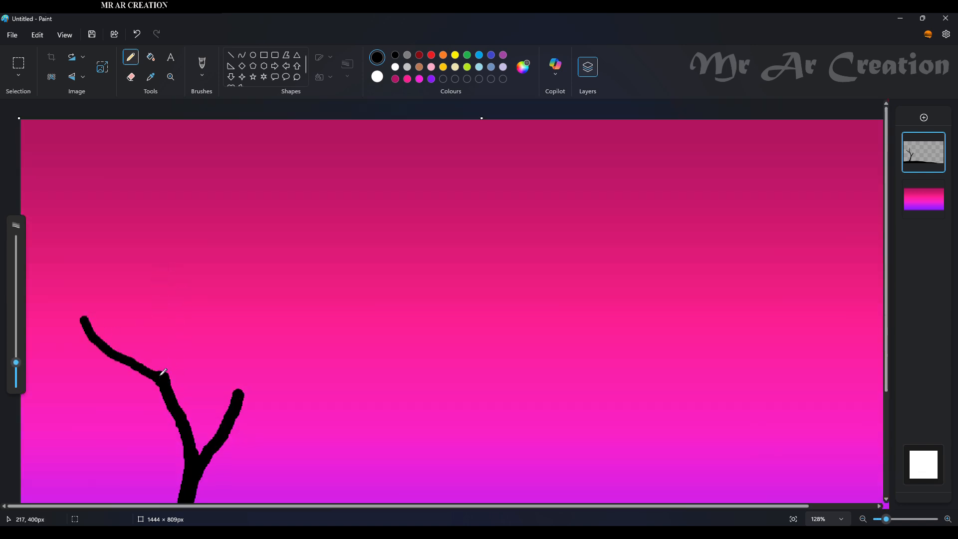
drag(164, 372, 161, 288)
- Slightly enlarge the pencil and fork the right branch into an upright inner limb and an outer limb leaning right
drag(16, 370, 16, 363)
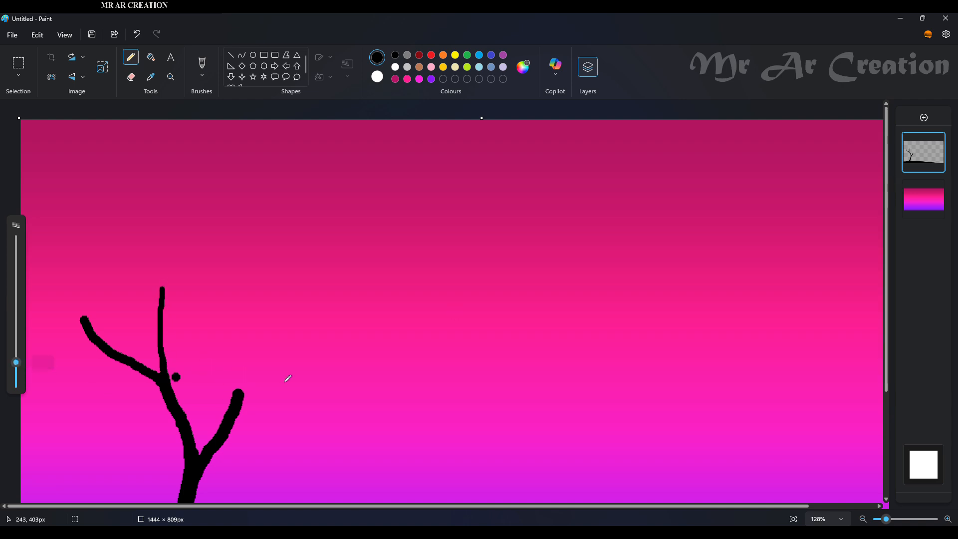
drag(238, 392, 253, 354)
key(ctrl+z)
drag(16, 363, 17, 366)
drag(238, 392, 260, 298)
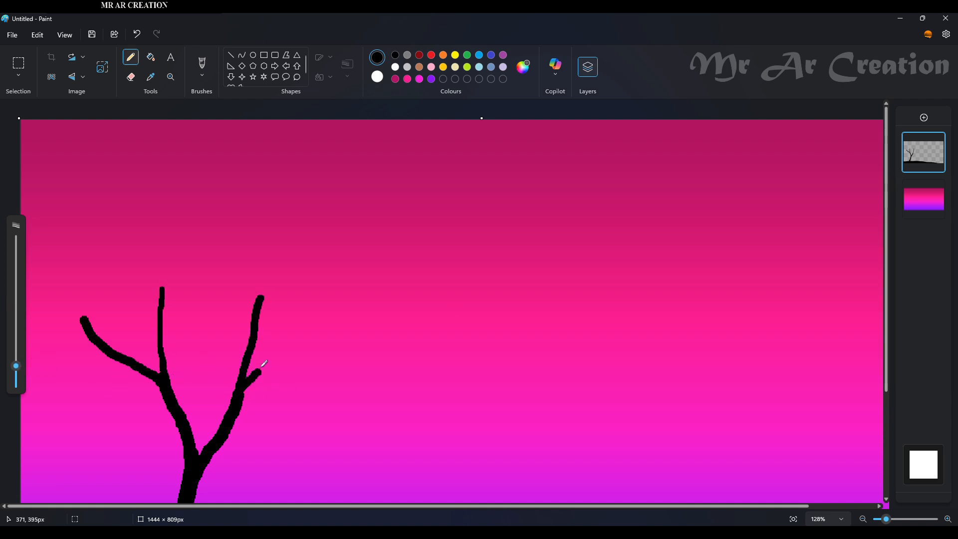
key(ctrl+z)
key(ctrl+z)
key(ctrl+z)
mouse_move(242, 396)
mouse_down()
mouse_move(230, 292)
mouse_move(229, 310)
mouse_up()
key(ctrl+z)
mouse_move(238, 392)
mouse_down()
mouse_move(281, 319)
mouse_move(302, 311)
mouse_up()
key(ctrl+z)
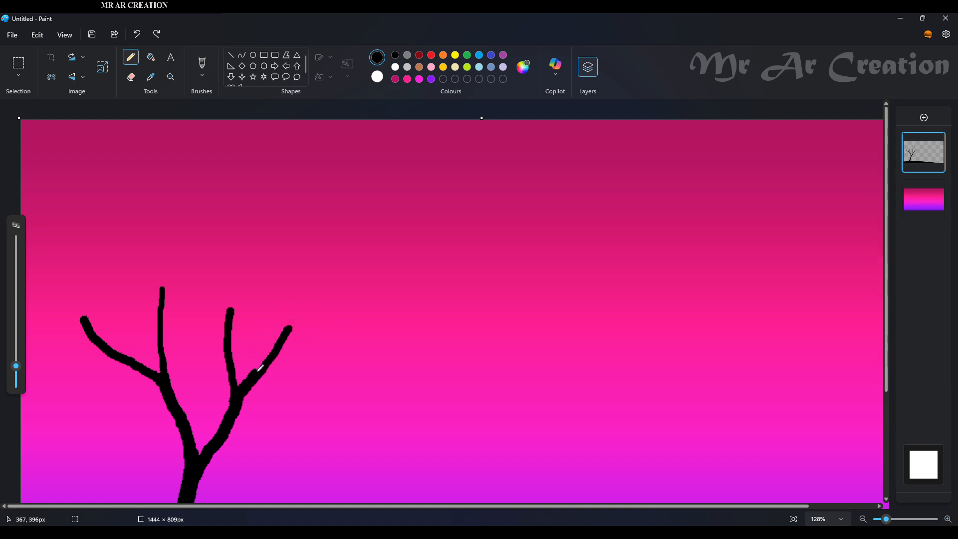
drag(268, 367, 277, 353)
- Trim the outer limbs' tips and smooth the upper edge of the rightmost limb with the Eraser
scroll(240, 344, down, 2)
scroll(199, 310, up, 3)
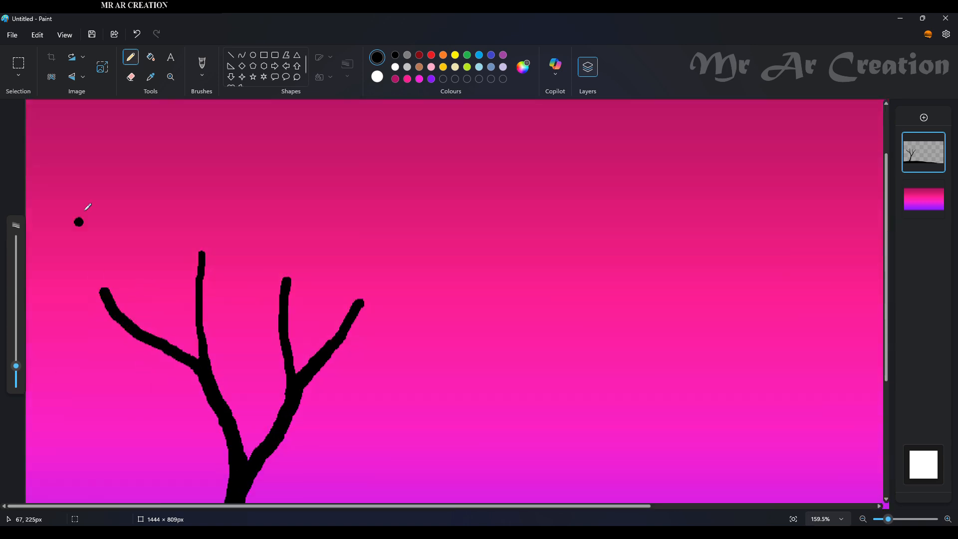
click(130, 77)
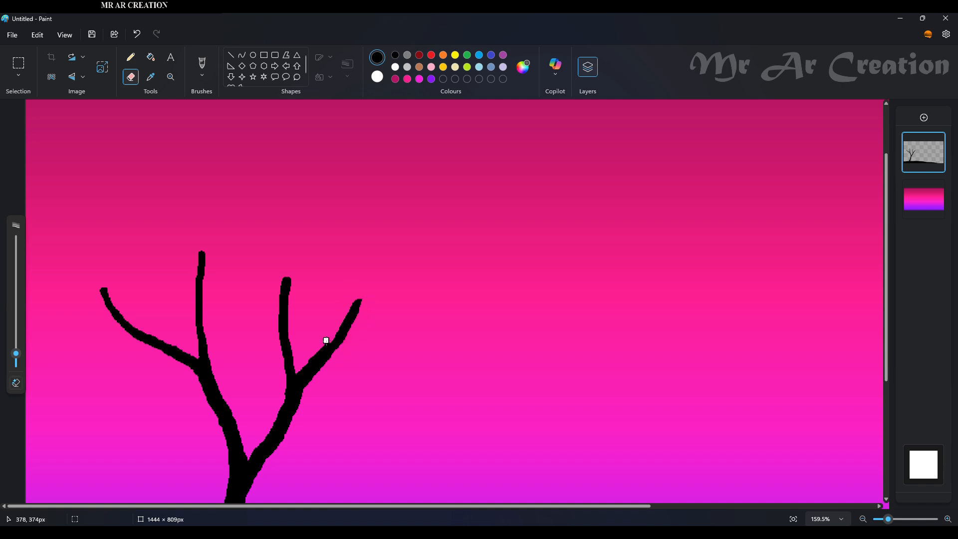
scroll(311, 354, up, 5)
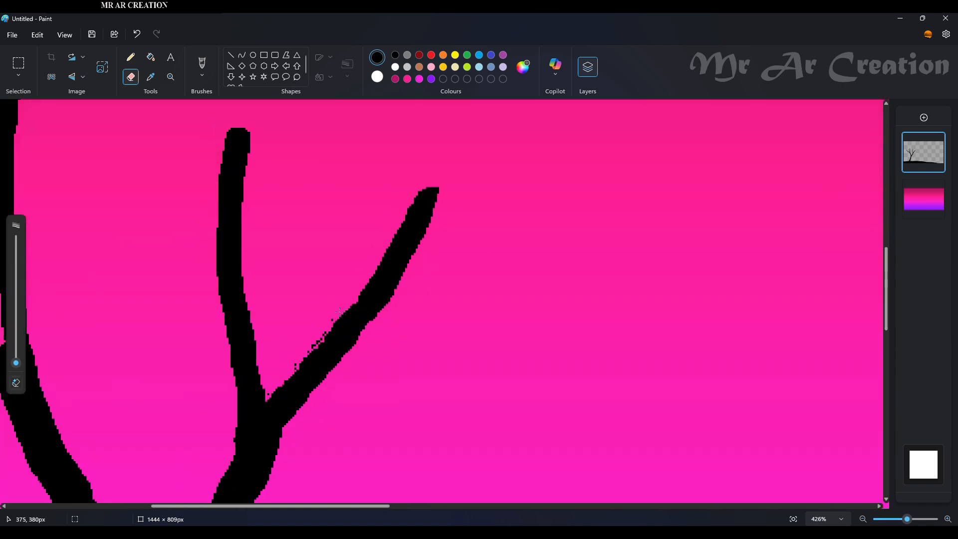
drag(16, 363, 16, 357)
drag(345, 300, 304, 352)
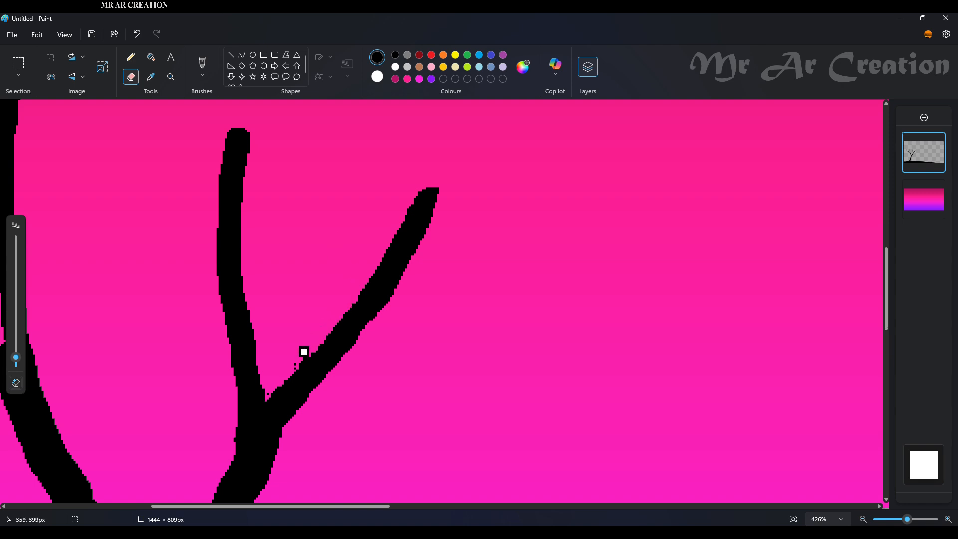
- With a thinner pencil, extend the rightmost limb with a twig curving upward and a short side twig forking right
scroll(142, 249, down, 7)
scroll(201, 320, up, 1)
click(131, 57)
scroll(319, 200, up, 2)
drag(17, 367, 18, 378)
scroll(278, 295, up, 1)
scroll(264, 291, up, 1)
mouse_move(273, 330)
mouse_down()
mouse_move(330, 222)
mouse_move(283, 287)
mouse_move(308, 198)
mouse_up()
key(ctrl+z)
key(ctrl+z)
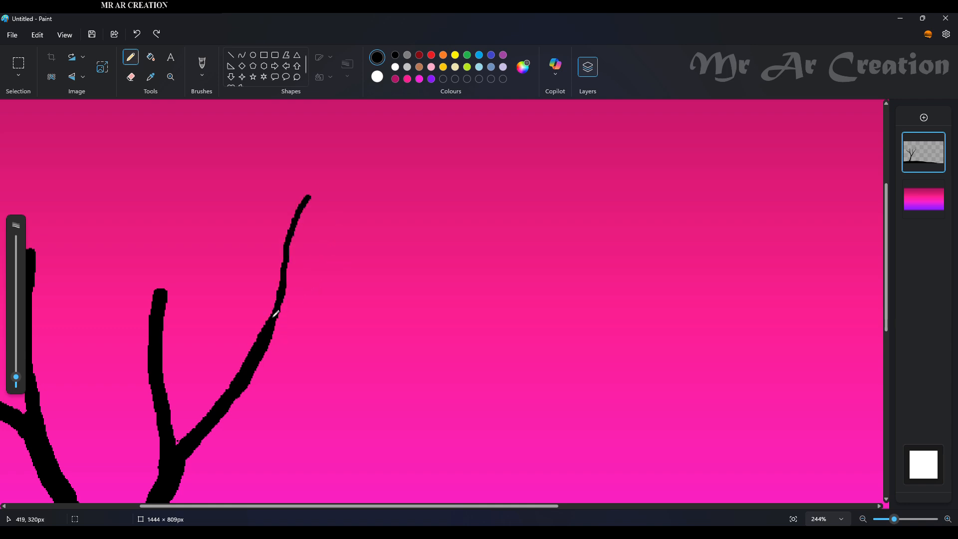
drag(274, 329, 311, 260)
scroll(313, 257, up, 1)
drag(141, 189, 159, 372)
key(ctrl+z)
mouse_move(158, 371)
mouse_down()
mouse_move(144, 195)
mouse_move(156, 353)
mouse_up()
key(ctrl+z)
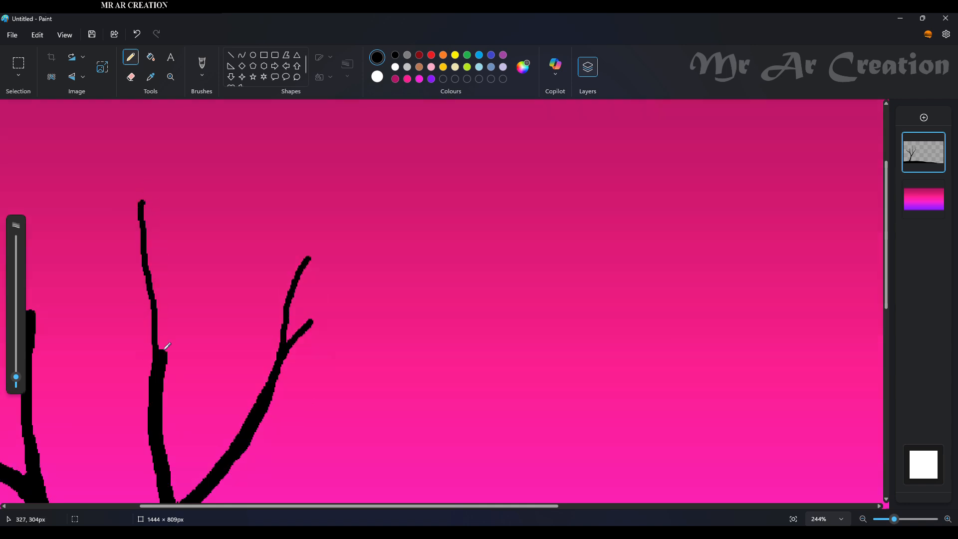
drag(197, 239, 163, 348)
key(ctrl+z)
key(ctrl+z)
key(ctrl+z)
mouse_move(143, 206)
mouse_down()
mouse_move(157, 352)
mouse_move(165, 216)
mouse_up()
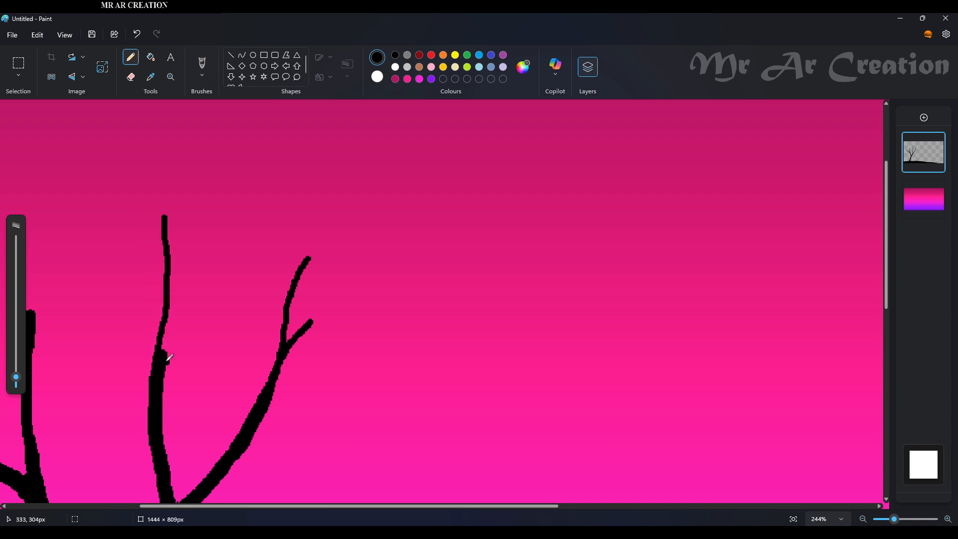
mouse_move(202, 260)
mouse_down()
mouse_move(168, 350)
mouse_move(127, 366)
mouse_up()
scroll(162, 322, down, 4)
key(ctrl+z)
key(ctrl+z)
- Extend the right branch's inner limb with a thin twig curving up to the left
scroll(123, 358, up, 3)
click(131, 77)
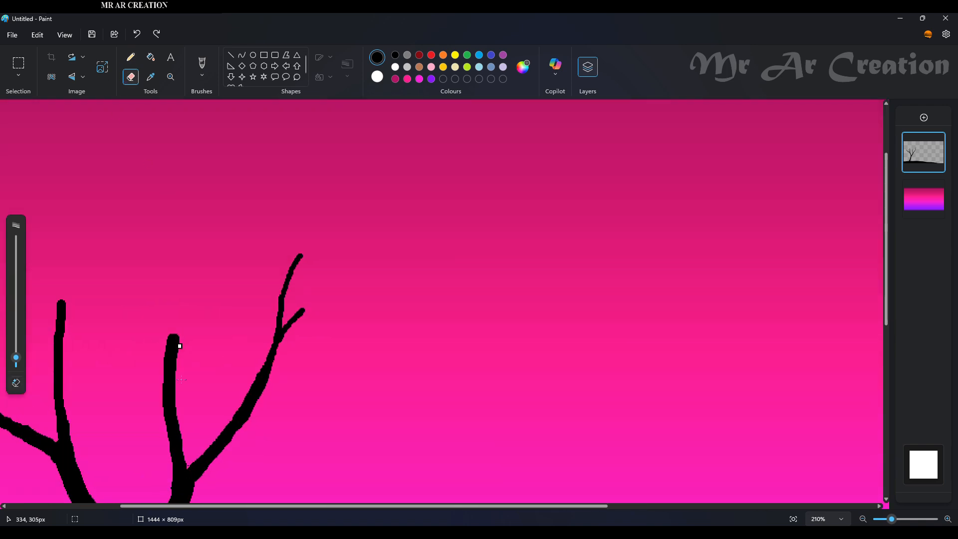
click(131, 57)
scroll(132, 216, up, 2)
drag(133, 167, 178, 353)
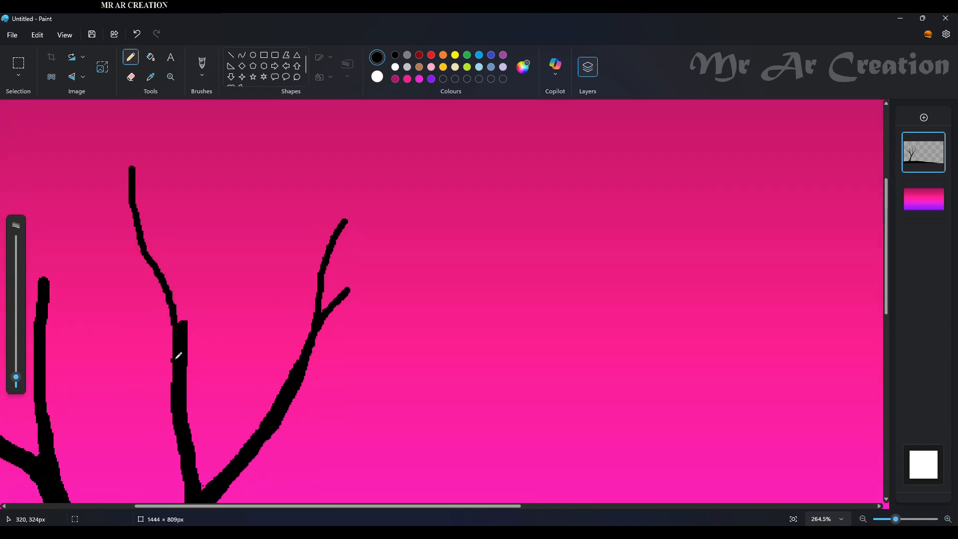
- Add a second thin twig forking up to the right on the inner limb and erase the excess thickness below the fork
drag(196, 316, 222, 244)
key(ctrl+z)
drag(233, 194, 204, 287)
key(ctrl+z)
mouse_move(217, 220)
mouse_down()
mouse_move(183, 340)
mouse_move(181, 322)
mouse_move(209, 267)
mouse_move(180, 324)
mouse_up()
key(ctrl+z)
key(ctrl+z)
click(131, 77)
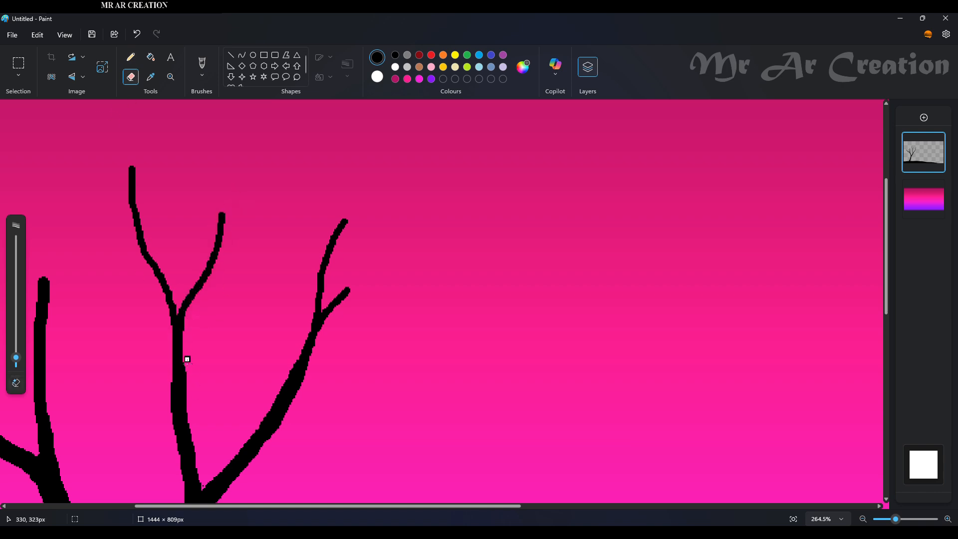
- Extend the leftmost limb with a thin twig curving up to the left and erase the bump where they join
scroll(187, 359, down, 5)
scroll(189, 360, up, 2)
drag(218, 507, 188, 506)
click(132, 60)
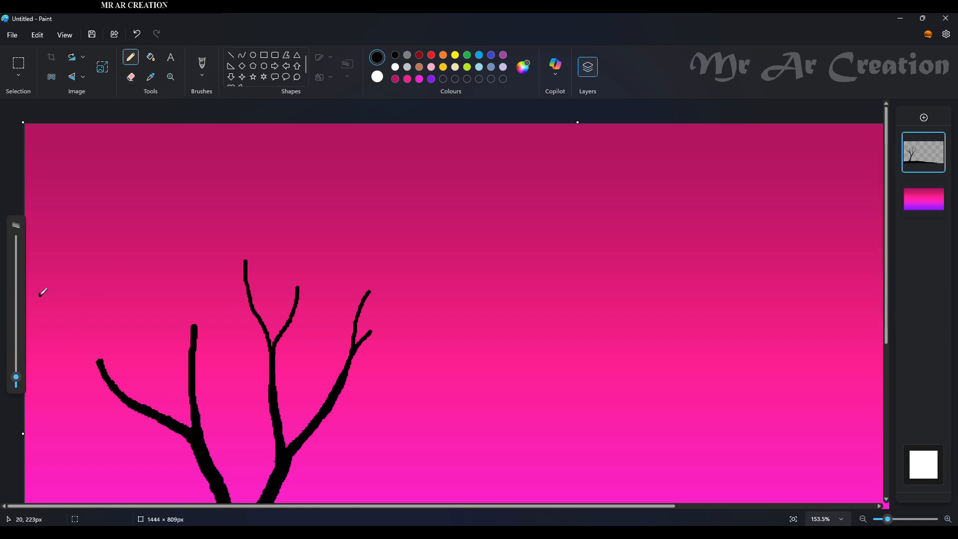
drag(40, 295, 101, 363)
key(ctrl+z)
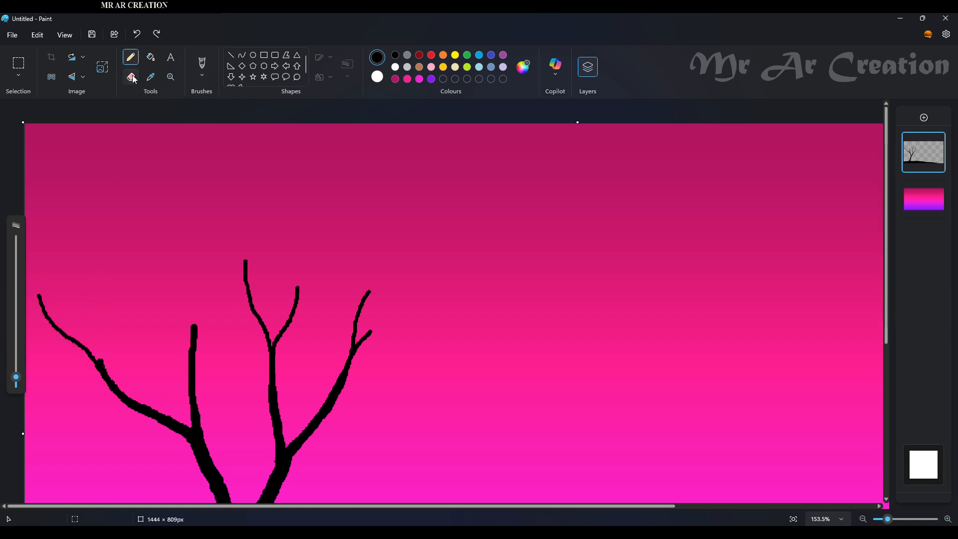
click(132, 78)
scroll(119, 371, up, 2)
click(125, 378)
scroll(132, 384, up, 1)
- Draw a long thin twig curving up and left from the left branch's upright limb and slim the joint with the Eraser
click(131, 58)
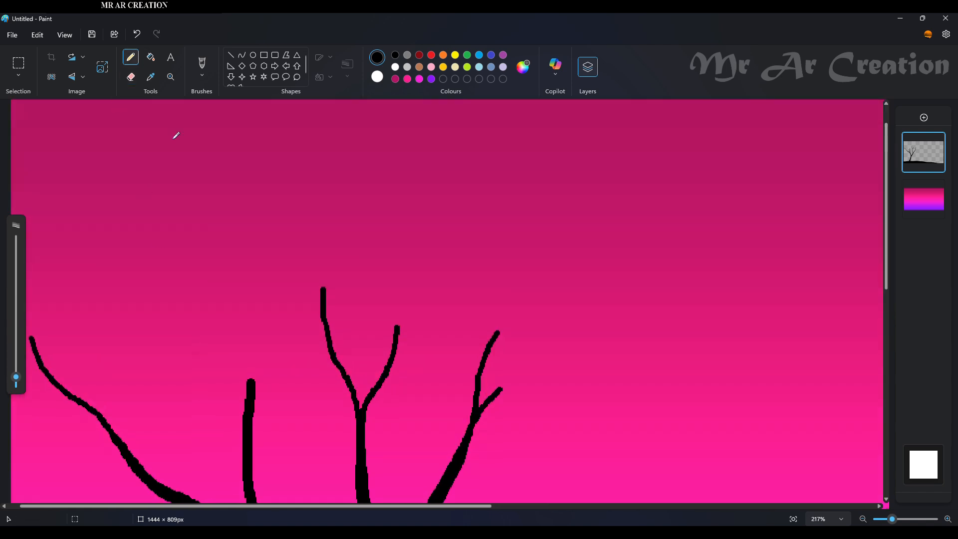
drag(174, 183, 258, 403)
click(131, 77)
scroll(285, 425, up, 1)
scroll(286, 440, up, 1)
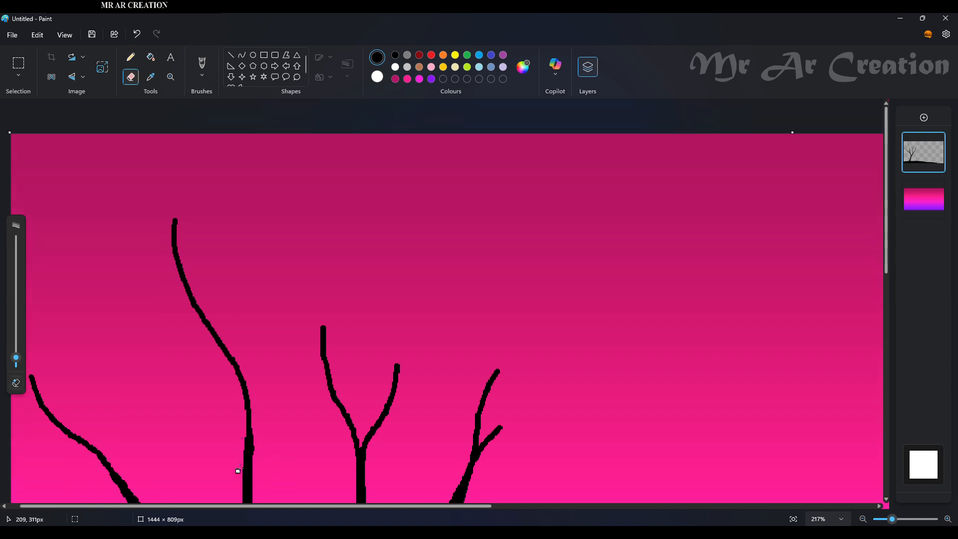
- Draw a long thin side branch reaching right from the outermost right limb, with a short twig forking downward
scroll(239, 382, down, 5)
scroll(336, 358, up, 2)
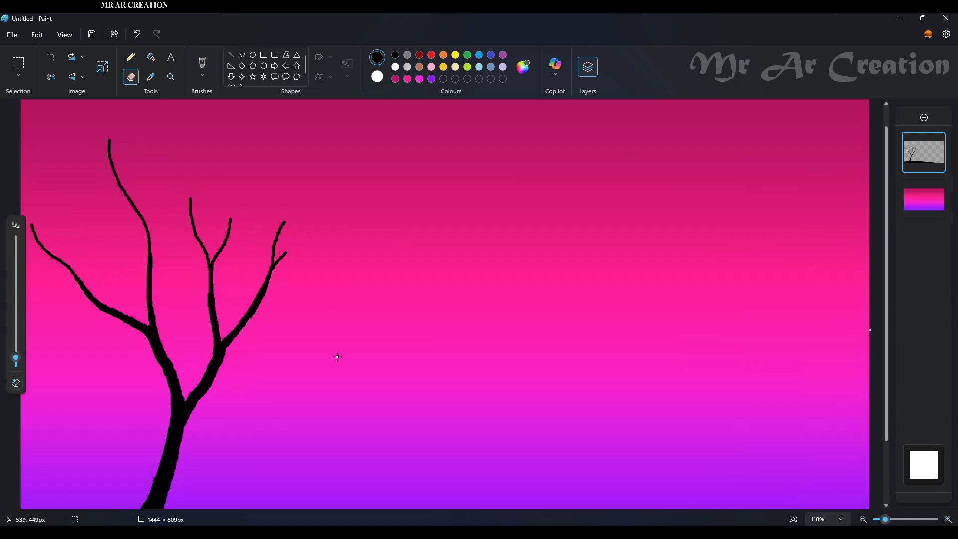
scroll(299, 309, up, 1)
click(130, 58)
scroll(204, 307, up, 3)
mouse_move(270, 367)
mouse_down()
mouse_move(321, 337)
mouse_move(494, 301)
mouse_up()
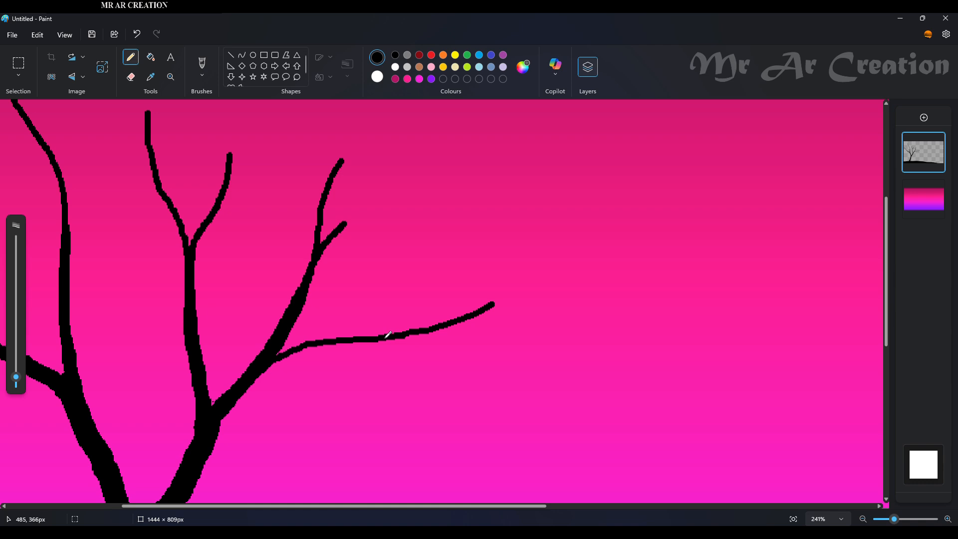
drag(392, 337, 468, 355)
- Lengthen the outer right limb's upper twig and add a forked extension to the right twig of the inner limb
scroll(371, 261, up, 2)
drag(341, 283, 420, 177)
scroll(399, 204, up, 1)
drag(96, 152, 147, 299)
key(ctrl+z)
drag(175, 158, 231, 341)
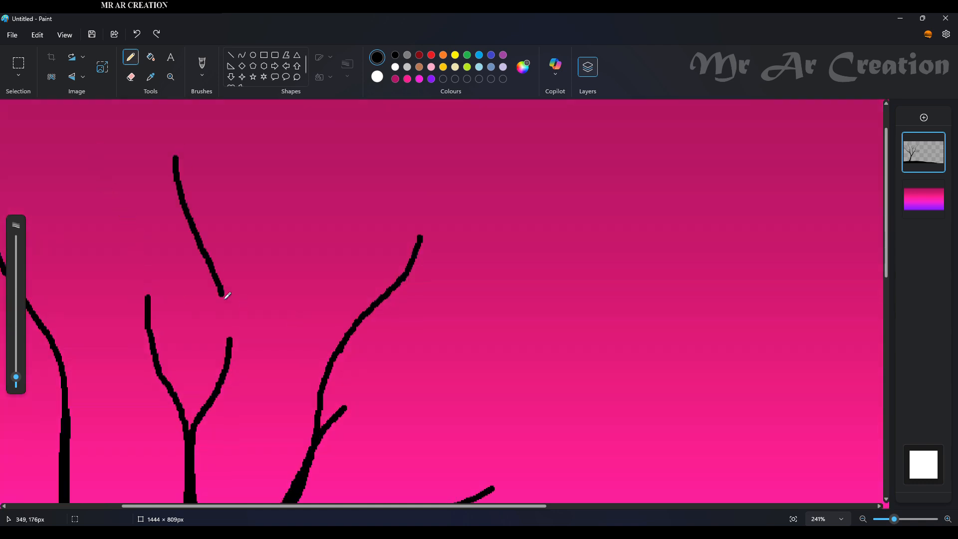
key(ctrl+z)
mouse_move(199, 170)
mouse_down()
mouse_move(204, 233)
mouse_move(233, 317)
mouse_move(261, 231)
mouse_up()
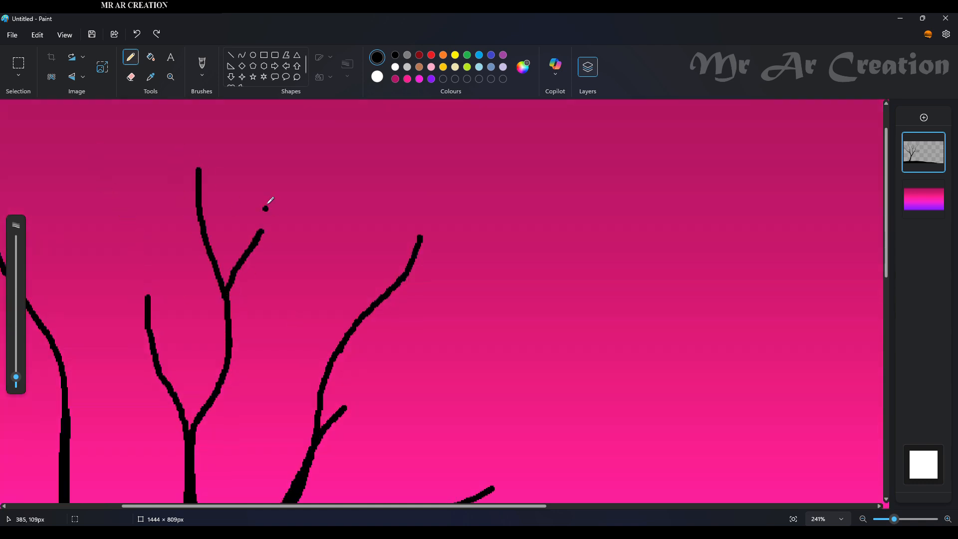
scroll(263, 210, down, 5)
scroll(89, 344, up, 4)
scroll(118, 350, down, 1)
scroll(117, 349, up, 2)
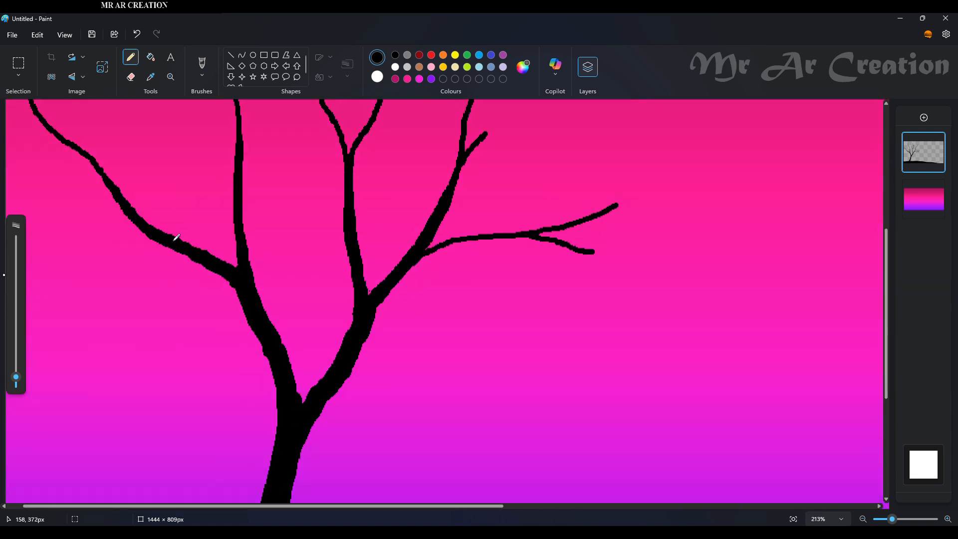
- Draw a long thin side branch reaching from the outermost left limb almost horizontally to the canvas's left edge
drag(167, 242, 27, 221)
scroll(103, 259, down, 3)
scroll(117, 477, up, 3)
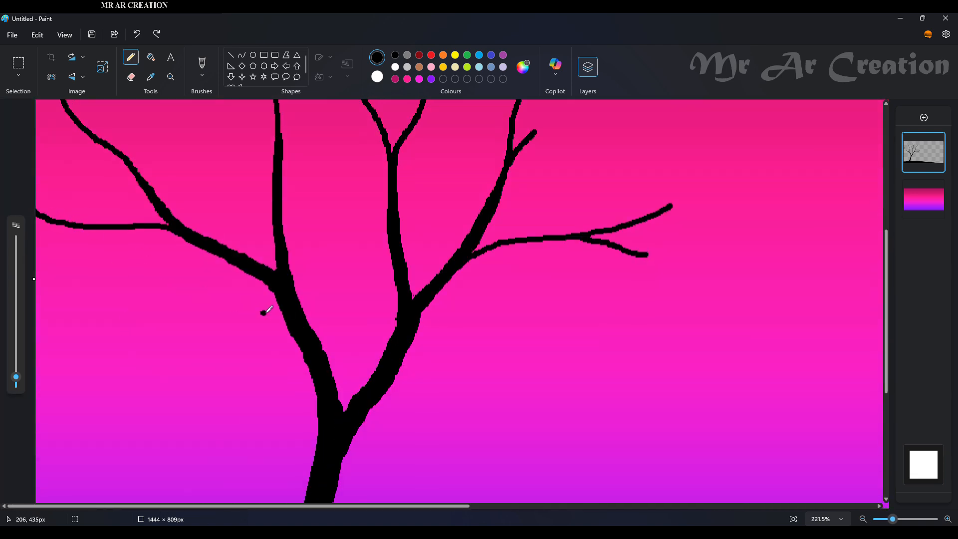
mouse_move(291, 327)
mouse_down()
mouse_move(261, 322)
mouse_move(201, 284)
mouse_up()
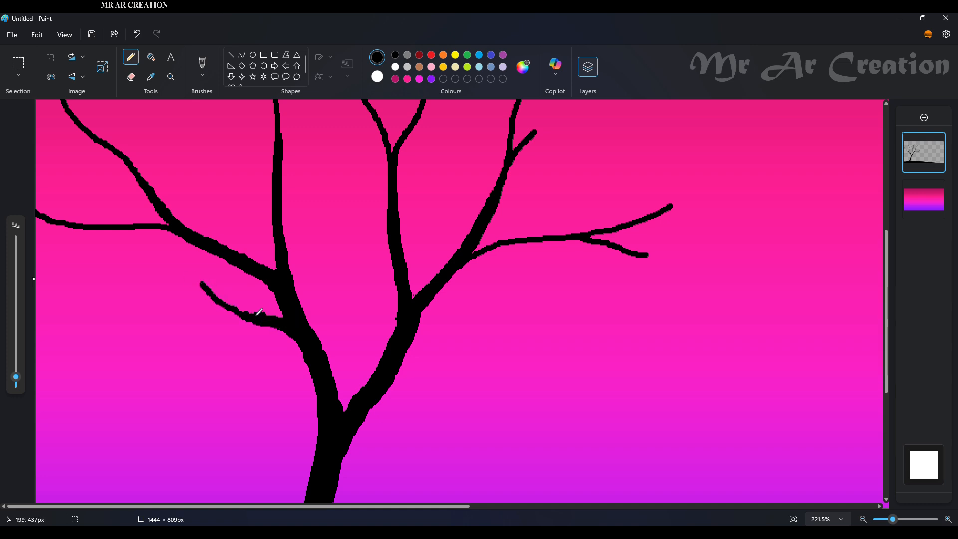
mouse_move(260, 312)
mouse_down()
mouse_move(220, 286)
mouse_move(137, 260)
mouse_up()
key(ctrl+z)
key(ctrl+z)
key(ctrl+z)
- Draw a curved side branch reaching left from the lower part of the left limb, forked into two short tips
mouse_move(175, 317)
mouse_down()
mouse_move(306, 336)
mouse_move(313, 355)
mouse_up()
mouse_move(228, 306)
mouse_down()
mouse_move(192, 282)
mouse_move(80, 332)
mouse_up()
key(ctrl+z)
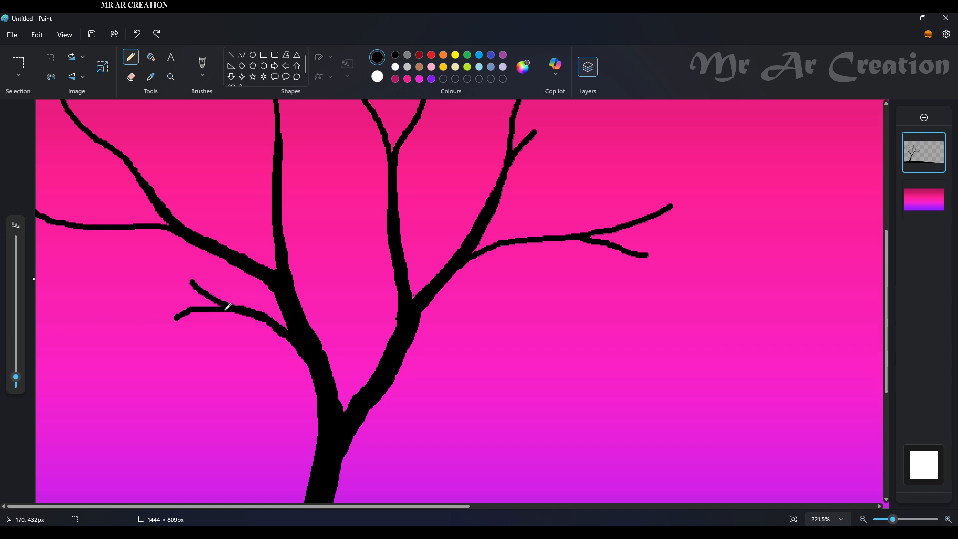
- Draw a thin curving branch rising from the inner side of the left limb into the gap between the two main limbs
mouse_move(228, 306)
mouse_down()
mouse_move(302, 350)
mouse_move(313, 372)
mouse_up()
scroll(278, 368, down, 3)
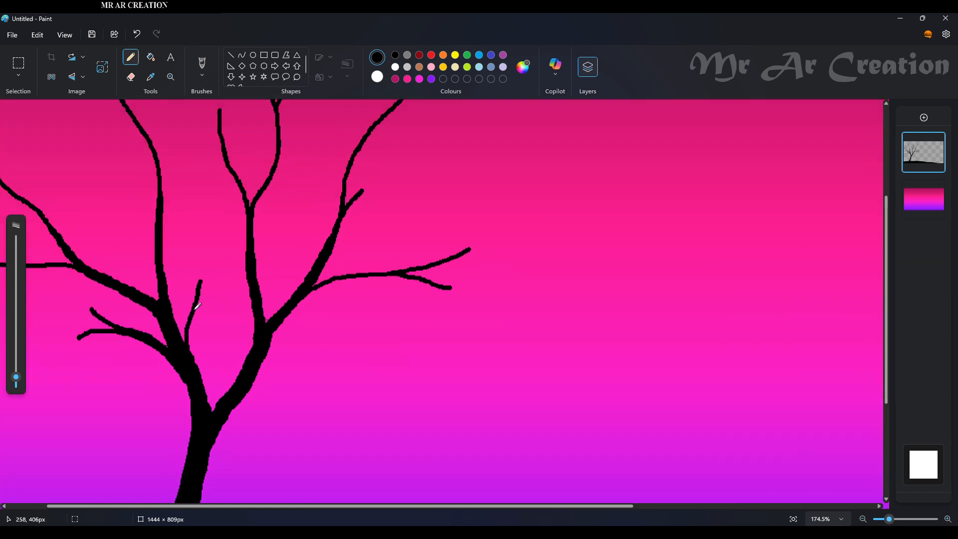
scroll(199, 279, up, 2)
key(ctrl+z)
mouse_move(199, 271)
mouse_down()
mouse_move(201, 341)
mouse_move(198, 265)
mouse_move(194, 368)
mouse_up()
key(ctrl+z)
scroll(187, 357, down, 3)
scroll(172, 324, up, 3)
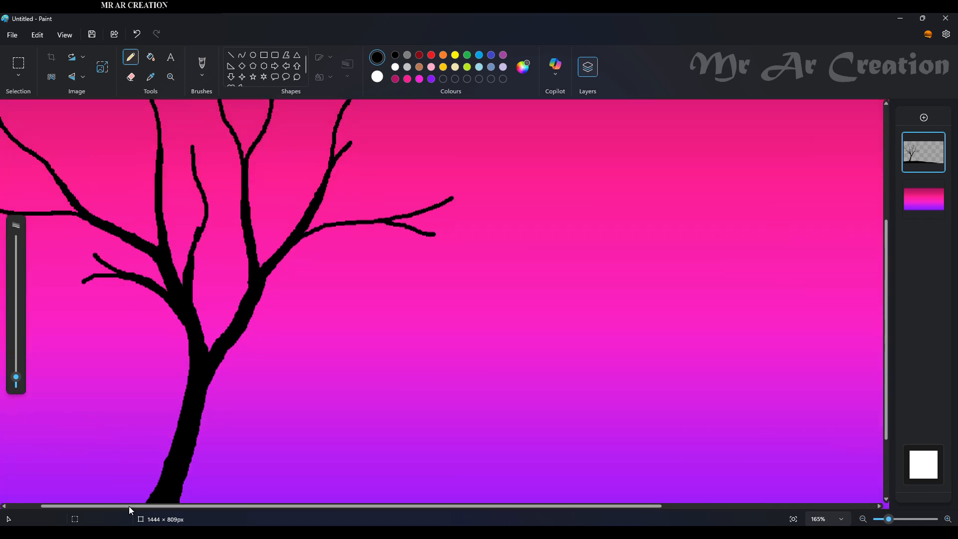
- Lengthen the upper tips of the tall left limb, both upper twigs of the inner limb and the outer right limb
drag(129, 506, 83, 506)
scroll(125, 324, up, 3)
scroll(85, 348, up, 3)
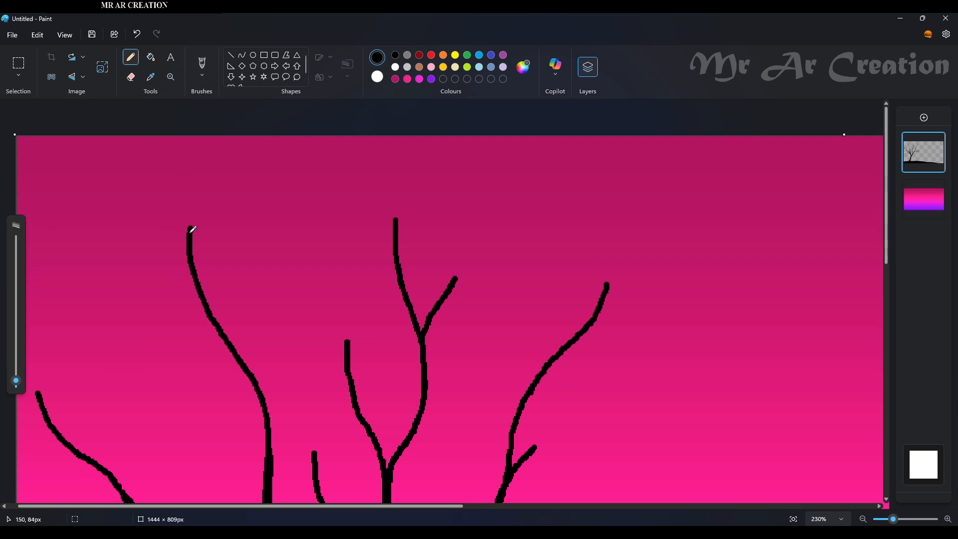
drag(192, 227, 223, 139)
drag(373, 137, 395, 223)
drag(456, 274, 499, 210)
drag(611, 183, 607, 287)
- Extend both tips of the long right side branch with thin twigs and add a short downward fork to the lower one
scroll(709, 337, down, 4)
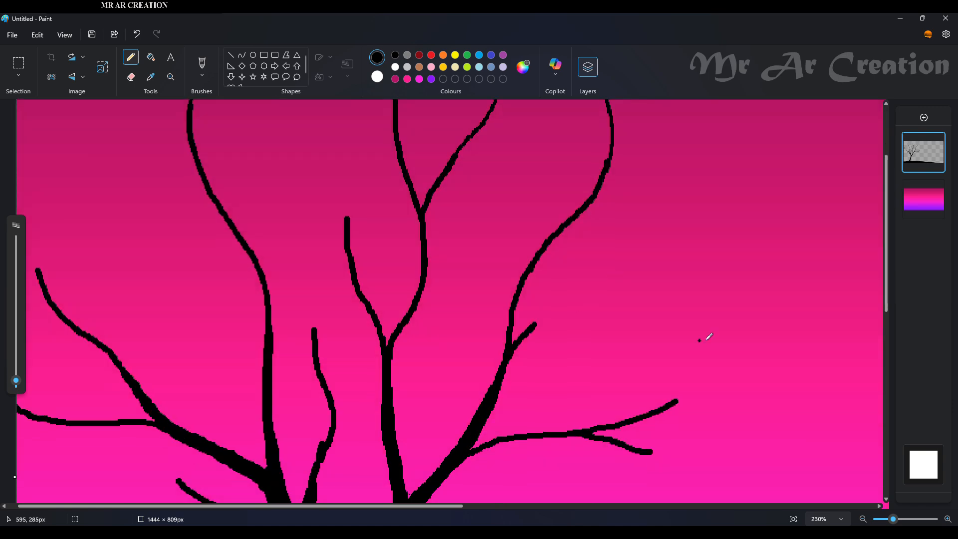
drag(680, 400, 739, 354)
scroll(714, 350, down, 6)
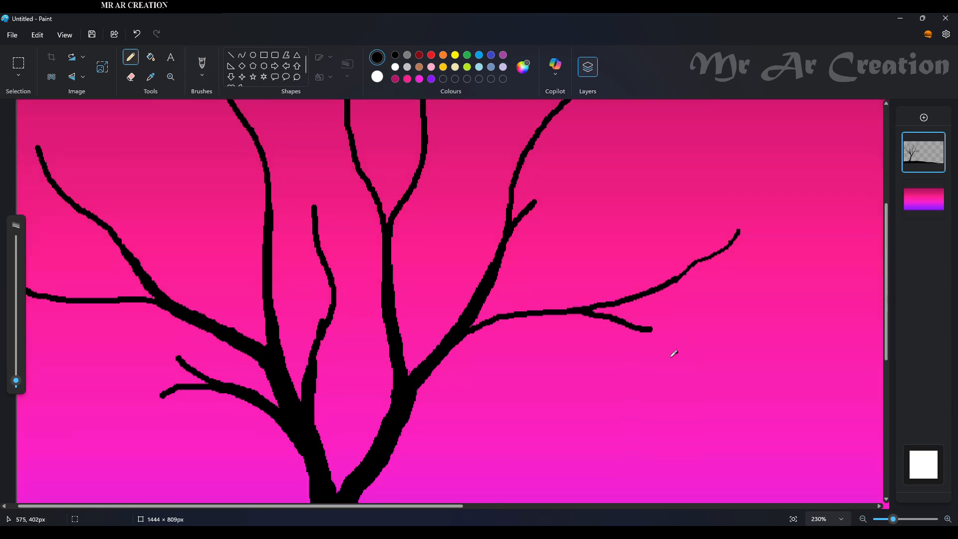
scroll(606, 347, up, 1)
drag(652, 267, 794, 253)
scroll(689, 268, right, 3)
scroll(541, 391, up, 3)
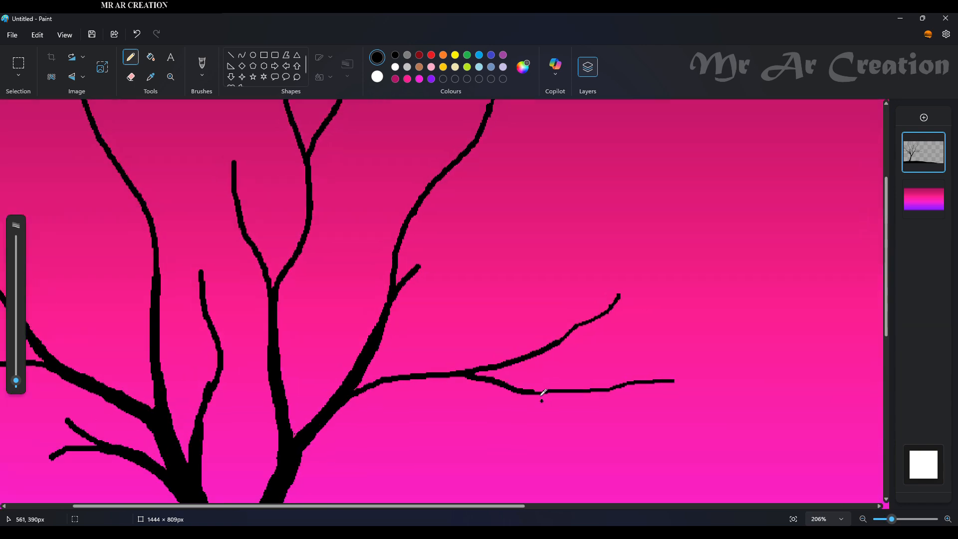
key(ctrl+z)
mouse_move(527, 390)
mouse_down()
mouse_move(587, 445)
mouse_move(553, 423)
mouse_up()
- Extend the outer right limb's short side twig to the right with small forks, and fork the inner limb's left twig
scroll(419, 321, up, 3)
drag(468, 300, 551, 277)
scroll(184, 240, up, 3)
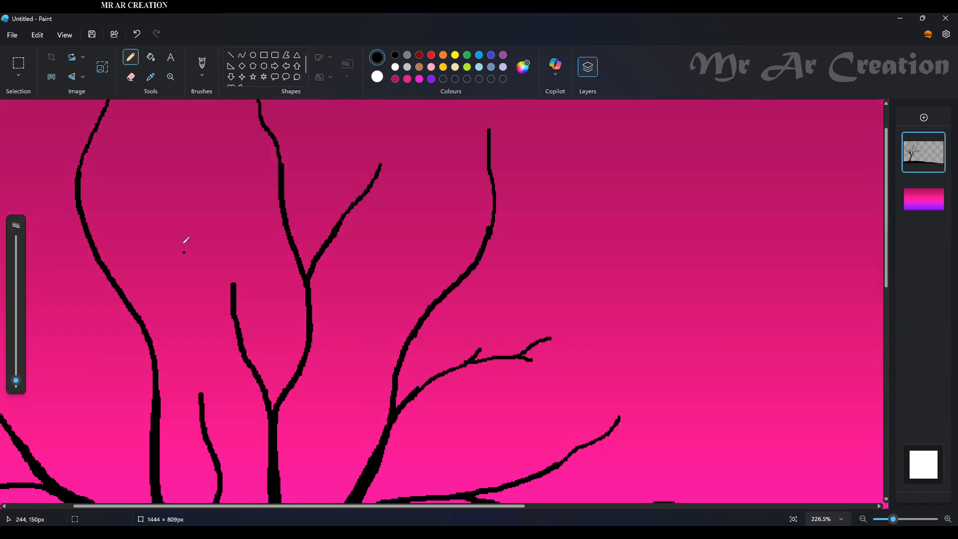
mouse_move(161, 166)
mouse_down()
mouse_move(231, 289)
mouse_move(243, 208)
mouse_up()
scroll(369, 272, up, 3)
- Fork the tip of the thin central branch and add a side twig on each side of its middle section
scroll(370, 272, down, 4)
drag(168, 193, 200, 278)
drag(200, 277, 218, 228)
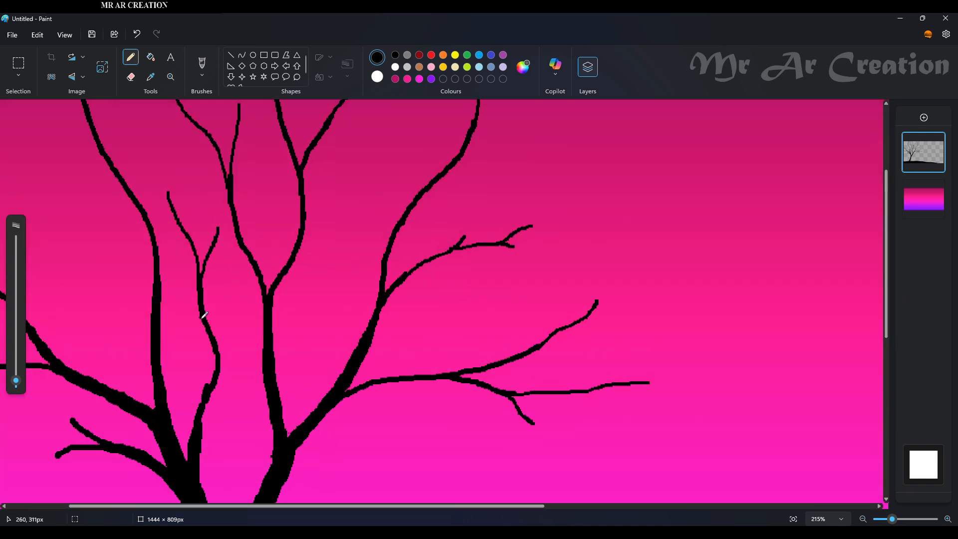
drag(219, 366, 243, 305)
drag(181, 315, 207, 382)
- Extend both tips of the lower left side branch outward with thin forked twigs
scroll(178, 391, down, 3)
scroll(172, 365, left, 3)
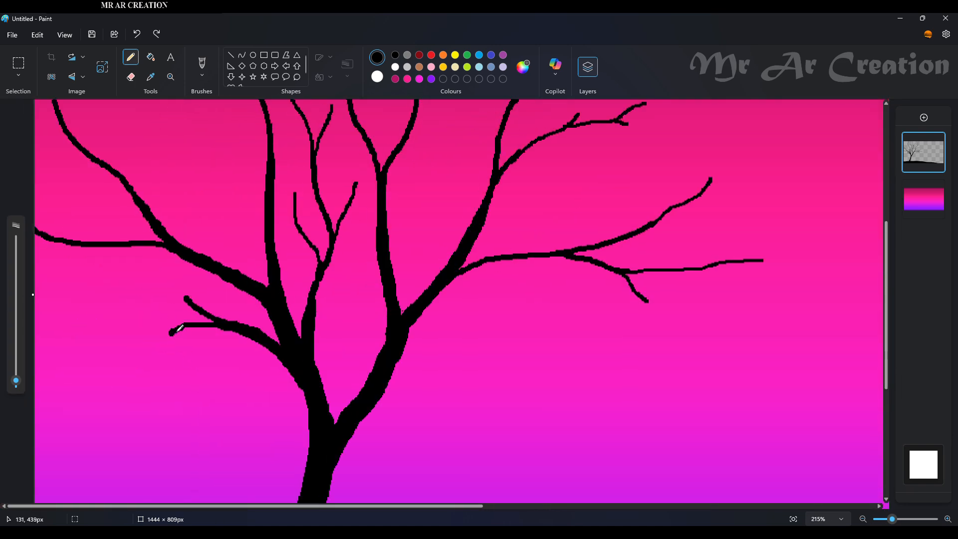
drag(175, 331, 64, 373)
drag(133, 366, 115, 386)
mouse_move(128, 261)
mouse_down()
mouse_move(199, 312)
mouse_move(178, 281)
mouse_up()
- Add forked twigs to the outermost left limb and a short drooping twig to the horizontal branch below it
scroll(88, 376, up, 3)
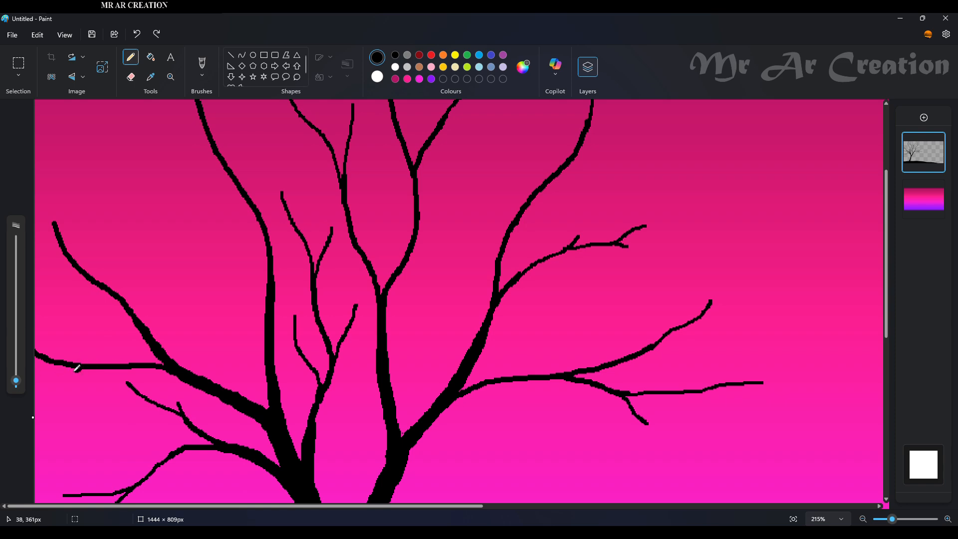
key(ctrl+z)
drag(109, 236, 120, 298)
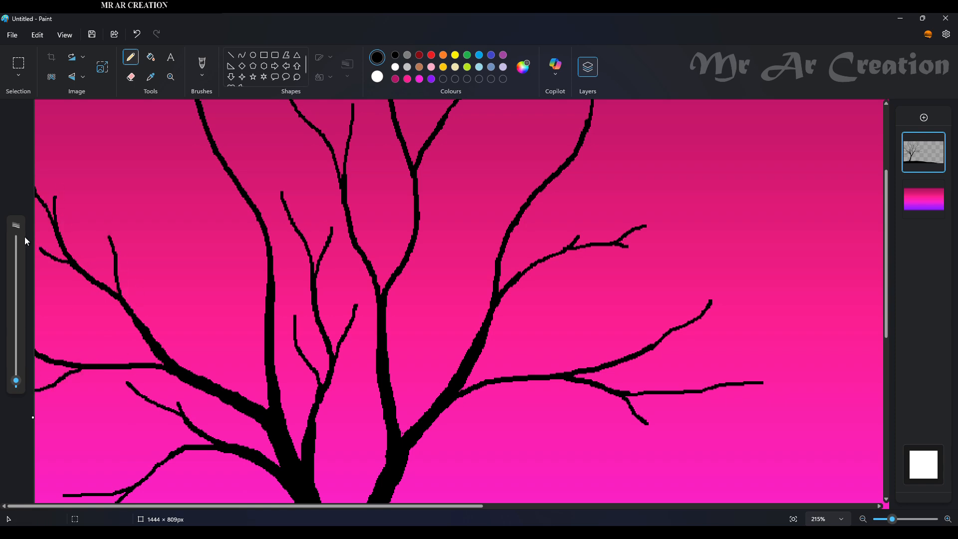
- Add a long twig curving left, a short upright twig and a lower left side branch to the tall left limb
scroll(235, 364, up, 4)
mouse_move(90, 159)
mouse_down()
mouse_move(205, 286)
mouse_move(248, 390)
mouse_up()
scroll(268, 373, down, 2)
key(ctrl+z)
mouse_move(156, 284)
mouse_down()
mouse_move(220, 349)
mouse_move(254, 399)
mouse_up()
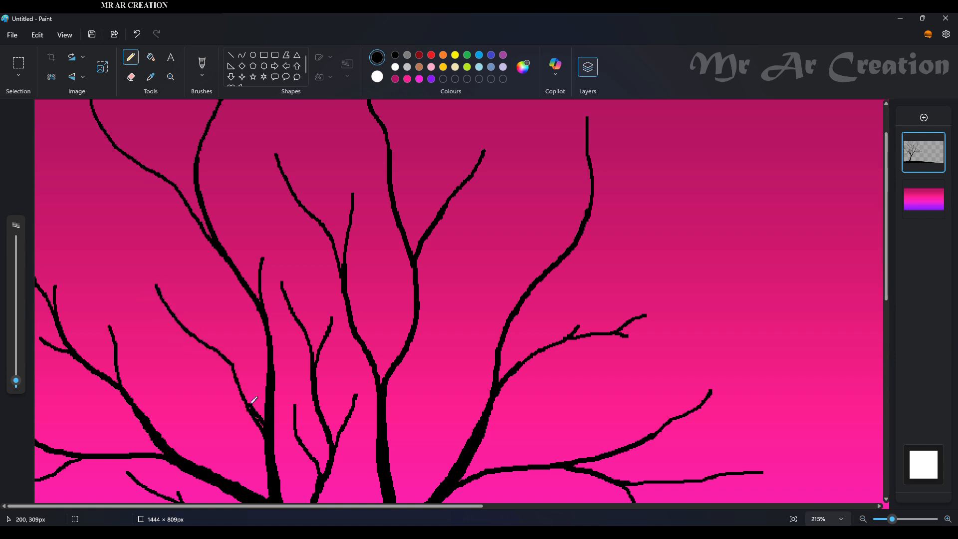
- Add small forked twigs to the top of the tall left limb and to the inner limb's extended left twig
scroll(263, 410, down, 3)
scroll(64, 347, up, 4)
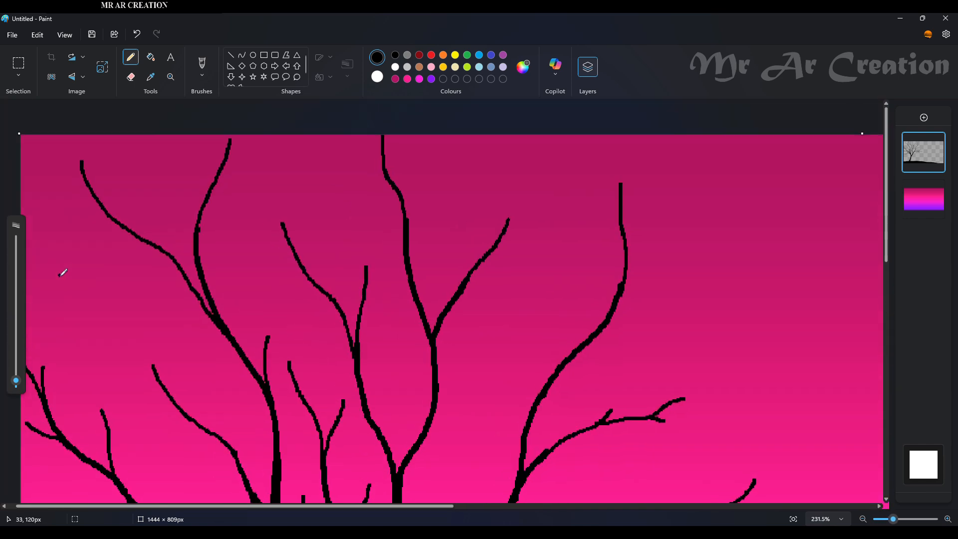
scroll(60, 276, up, 1)
mouse_move(78, 204)
mouse_down()
mouse_move(165, 236)
mouse_move(159, 229)
mouse_up()
key(ctrl+z)
drag(179, 194, 190, 249)
scroll(243, 218, up, 1)
mouse_move(202, 198)
mouse_down()
mouse_move(235, 250)
mouse_move(264, 222)
mouse_up()
drag(307, 170, 321, 236)
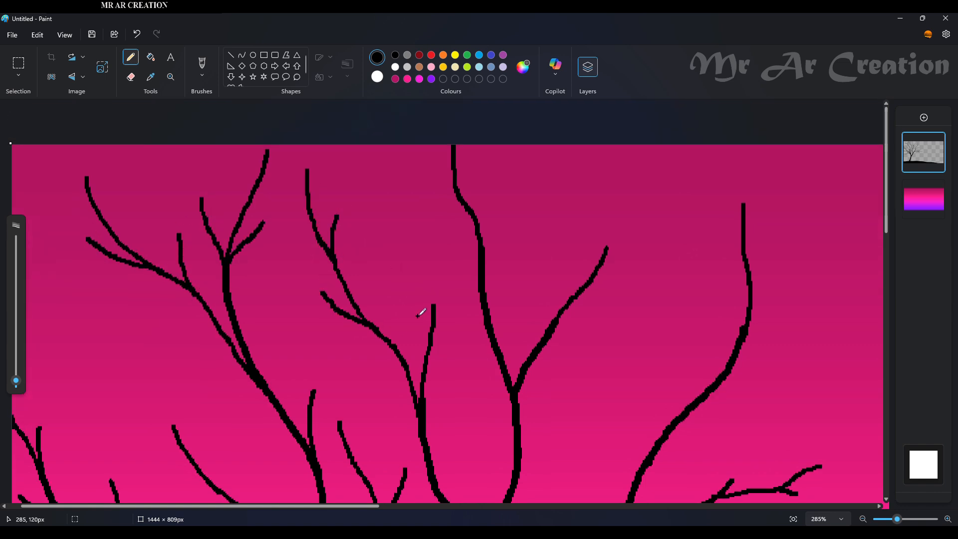
- Add short side twigs to the inner limb's tallest stem and along the upper part of the outer right limb
key(ctrl+z)
drag(431, 242, 483, 308)
drag(482, 245, 506, 171)
scroll(499, 215, down, 2)
scroll(494, 272, up, 3)
key(ctrl+z)
mouse_move(451, 160)
mouse_down()
mouse_move(471, 217)
mouse_move(492, 181)
mouse_up()
key(ctrl+z)
key(ctrl+z)
scroll(449, 289, down, 4)
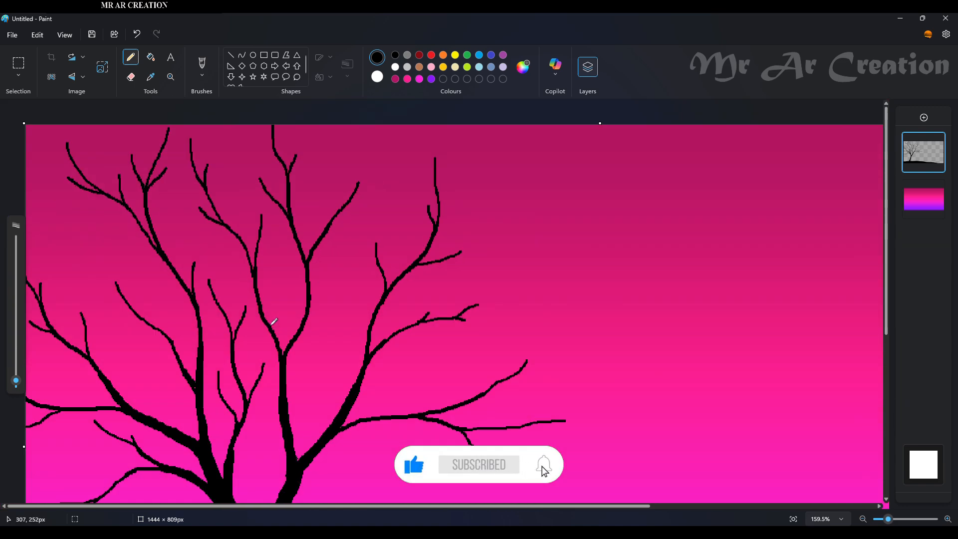
- Extend the drooping tips of the lower left side branch with thin forked twigs
scroll(80, 291, up, 5)
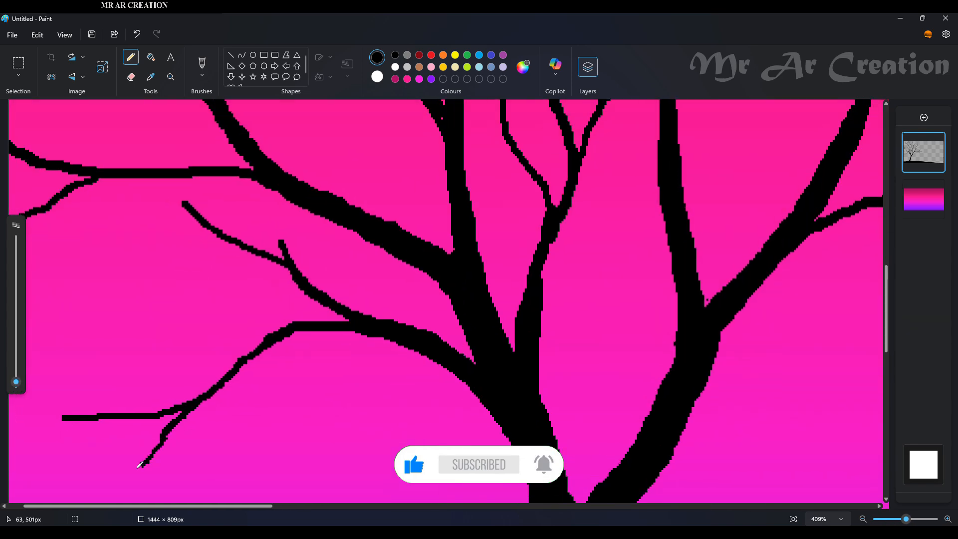
drag(76, 303, 50, 304)
scroll(216, 309, up, 1)
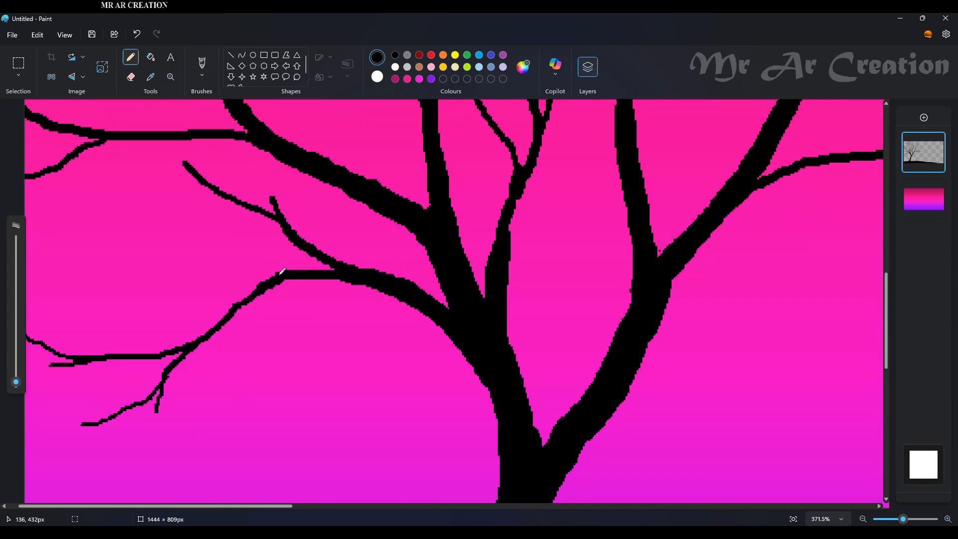
- Draw a thin forked twig reaching left from the bend of the lower left side branch
drag(278, 274, 155, 271)
drag(210, 270, 206, 267)
drag(59, 237, 170, 271)
drag(155, 272, 121, 278)
- Lengthen the lower left branch's upper twig across the horizontal branch and extend its short upright fork upward
scroll(110, 273, up, 2)
drag(114, 190, 188, 289)
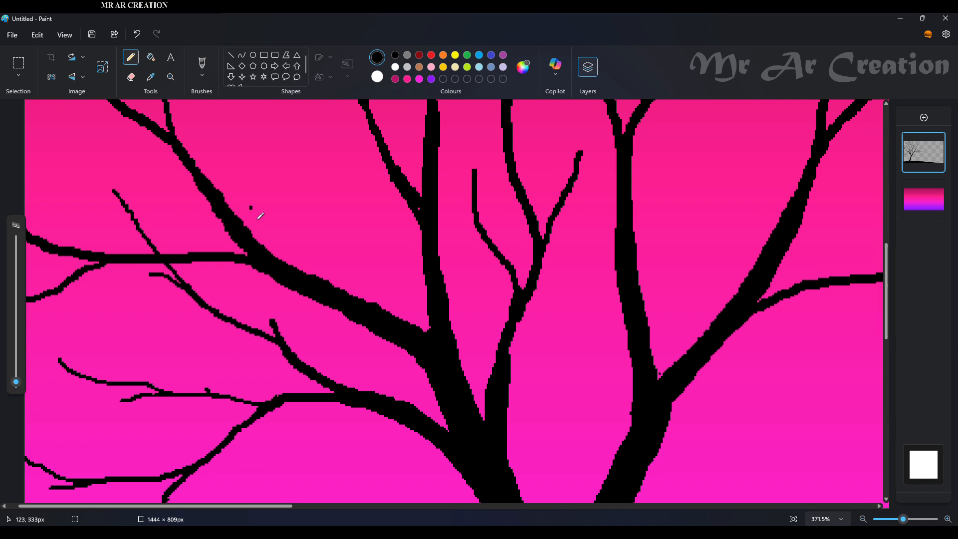
drag(251, 209, 285, 327)
key(ctrl+z)
drag(262, 201, 272, 320)
key(ctrl+z)
drag(253, 180, 268, 286)
key(ctrl+z)
drag(251, 172, 270, 320)
- Add forked thin twigs to the outermost left limb's upright twig and along the tall left limb's lower side branch
scroll(76, 342, up, 5)
drag(109, 208, 133, 303)
drag(169, 167, 235, 262)
drag(238, 218, 234, 266)
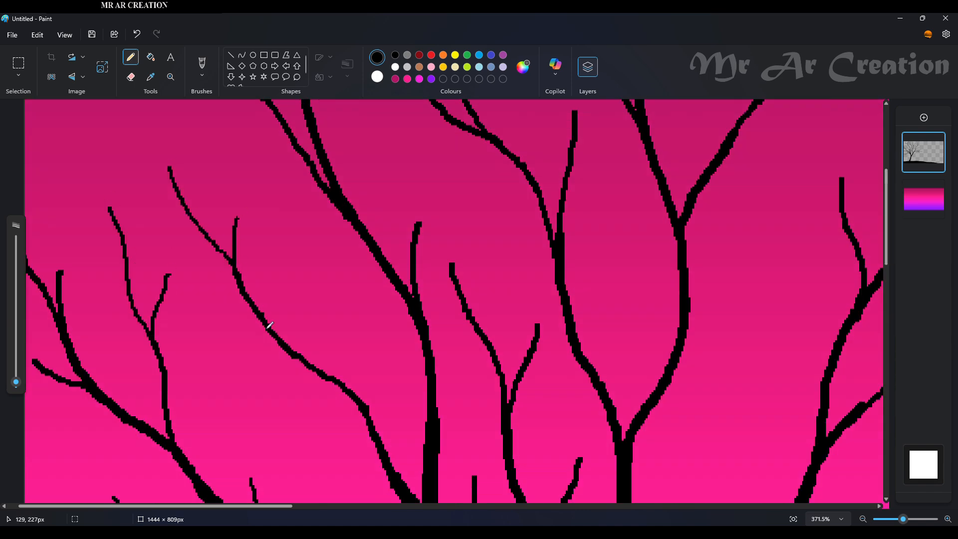
drag(340, 331, 360, 399)
drag(236, 332, 300, 359)
- Lengthen the short upright twig on the tall left limb into a thin curved twig with a small fork
scroll(344, 269, up, 2)
drag(363, 219, 420, 345)
scroll(462, 348, up, 1)
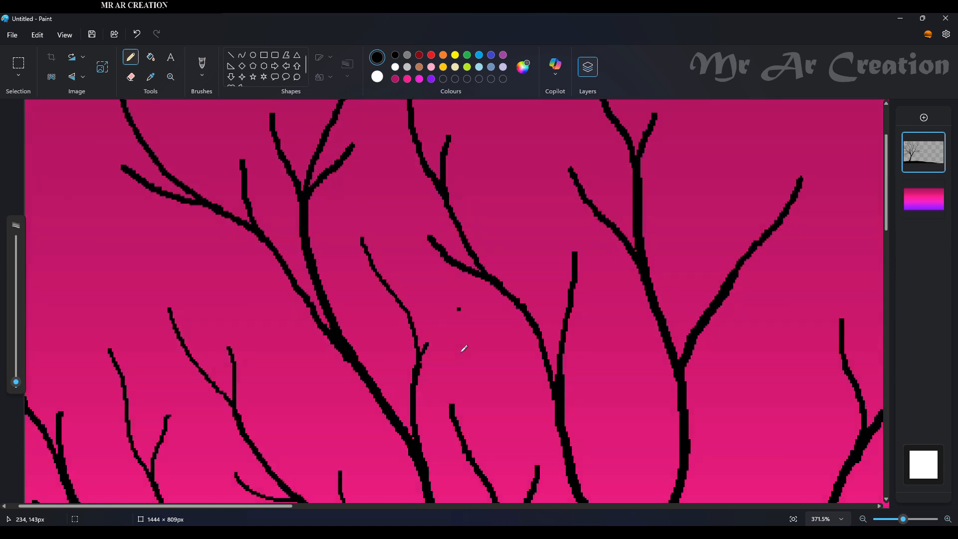
- Extend the two upper tips of the thin central branch with fine forked twigs
scroll(450, 319, down, 1)
drag(429, 293, 452, 394)
scroll(453, 393, down, 3)
drag(430, 251, 451, 274)
drag(511, 241, 540, 308)
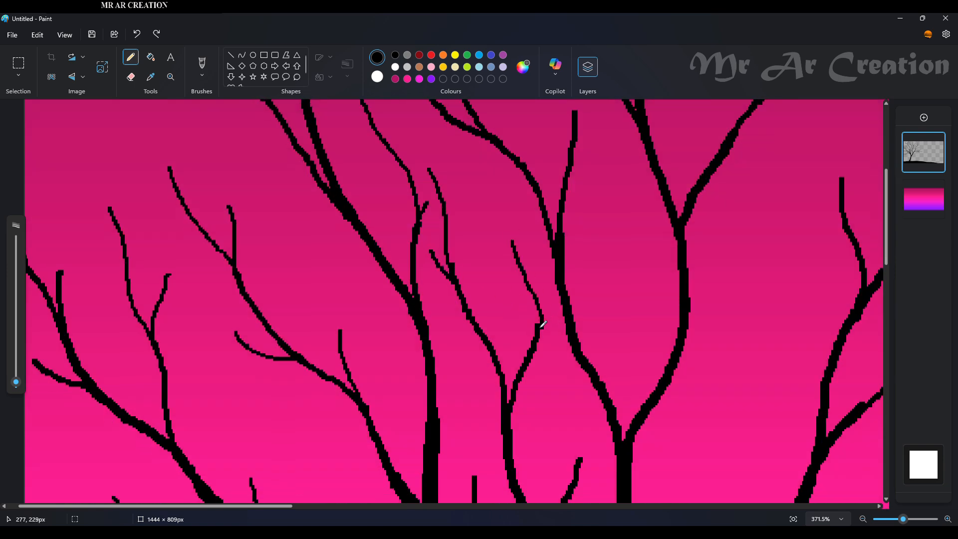
key(ctrl+z)
drag(522, 254, 538, 327)
key(ctrl+z)
drag(507, 258, 537, 319)
mouse_move(545, 282)
mouse_down()
mouse_move(538, 319)
mouse_move(585, 311)
mouse_up()
- Add fine twigs to the lower side twigs of the thin central branch
scroll(518, 324, down, 3)
drag(442, 298, 474, 348)
key(ctrl+z)
key(ctrl+z)
key(ctrl+z)
- Extend the downward twig of the long right side branch to the right with a thin, small-forked twig
scroll(464, 376, down, 5)
scroll(481, 385, up, 5)
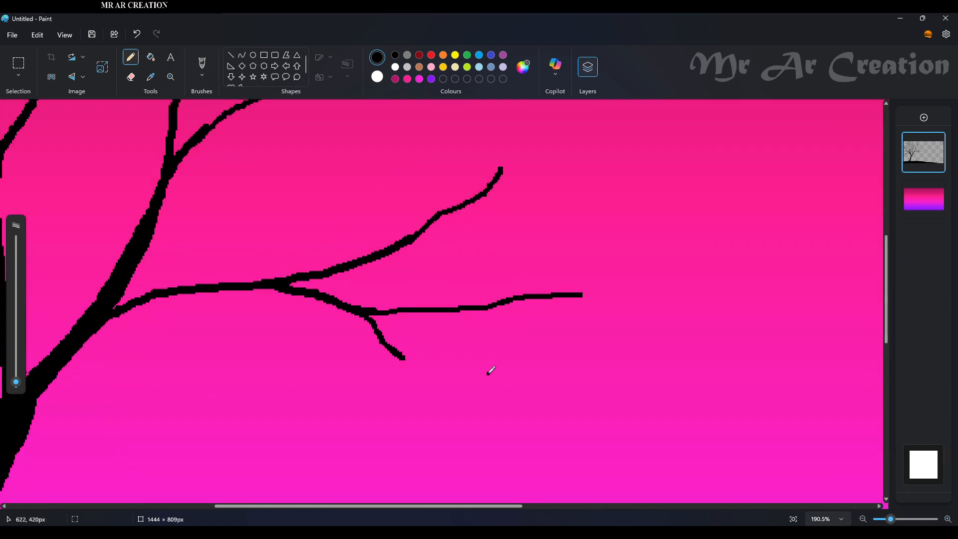
drag(517, 393, 401, 358)
key(ctrl+z)
drag(538, 368, 401, 357)
drag(508, 364, 522, 359)
- Lengthen the middle and upper twigs of the long right side branch and add small forks along both
scroll(564, 354, up, 1)
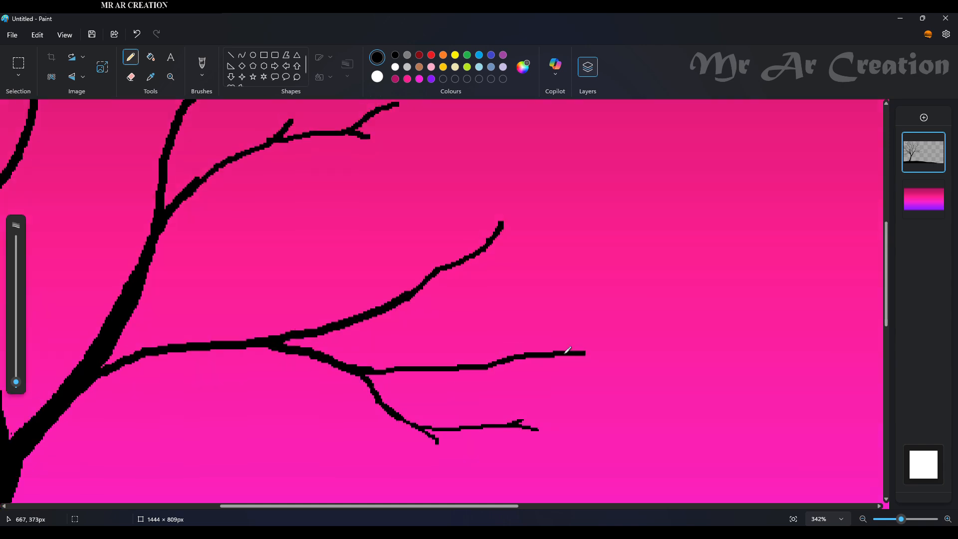
drag(580, 351, 658, 330)
drag(610, 352, 639, 365)
scroll(640, 365, up, 1)
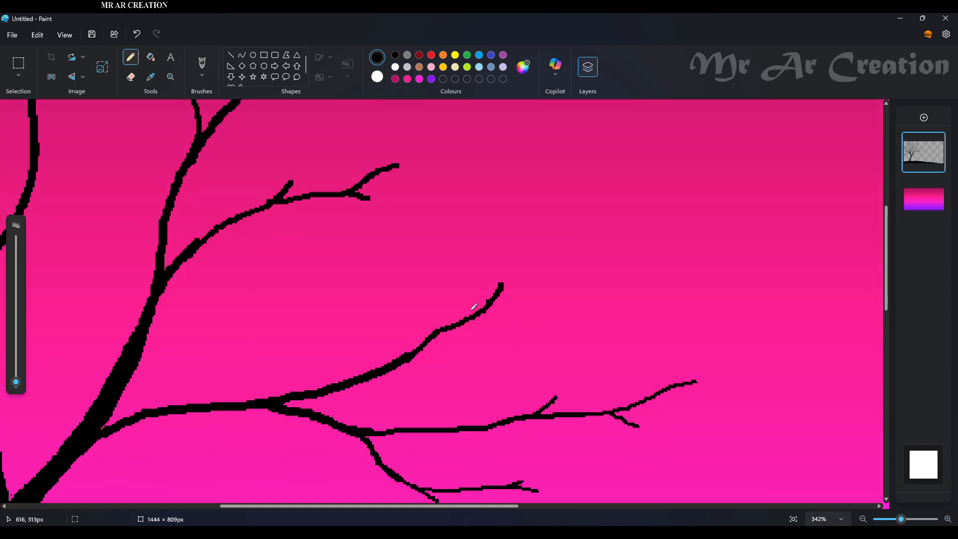
drag(537, 209, 504, 287)
drag(417, 353, 493, 343)
- Extend the tips of the outer right limb's forked side branch and its short upper spur with thin twigs
scroll(402, 300, up, 2)
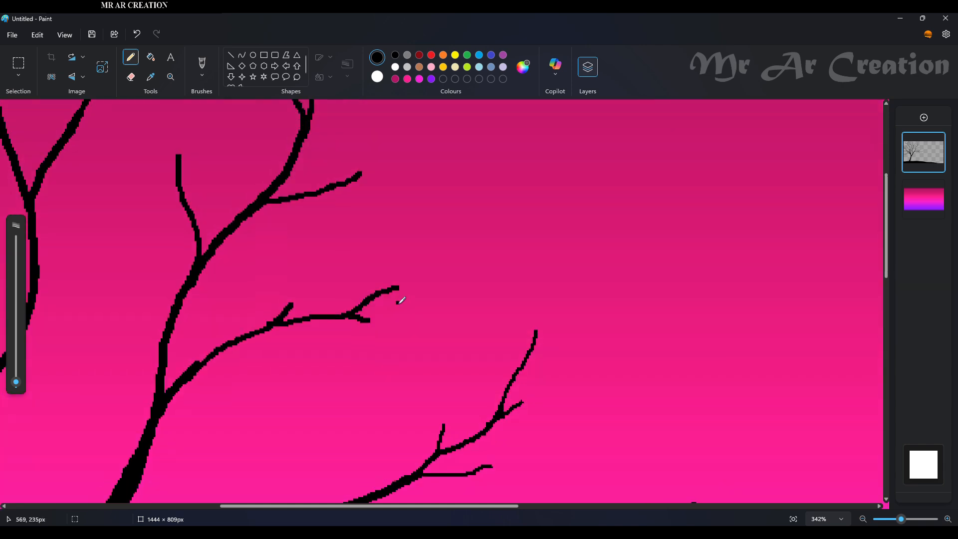
drag(416, 280, 472, 245)
drag(371, 320, 456, 330)
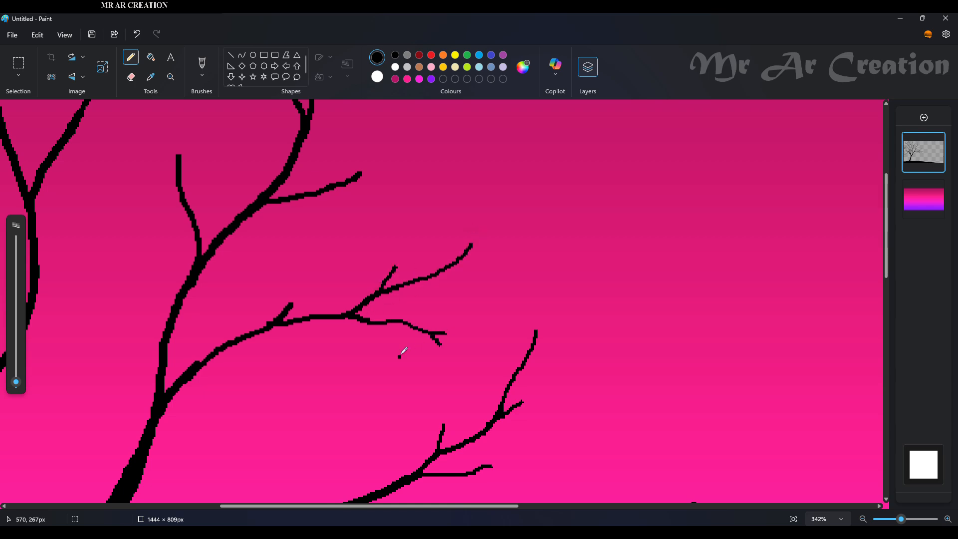
drag(287, 305, 339, 235)
- Add thin forks to the outer right limb's left upright twig, right side twig and short twig below its top
scroll(222, 301, up, 4)
drag(160, 307, 172, 374)
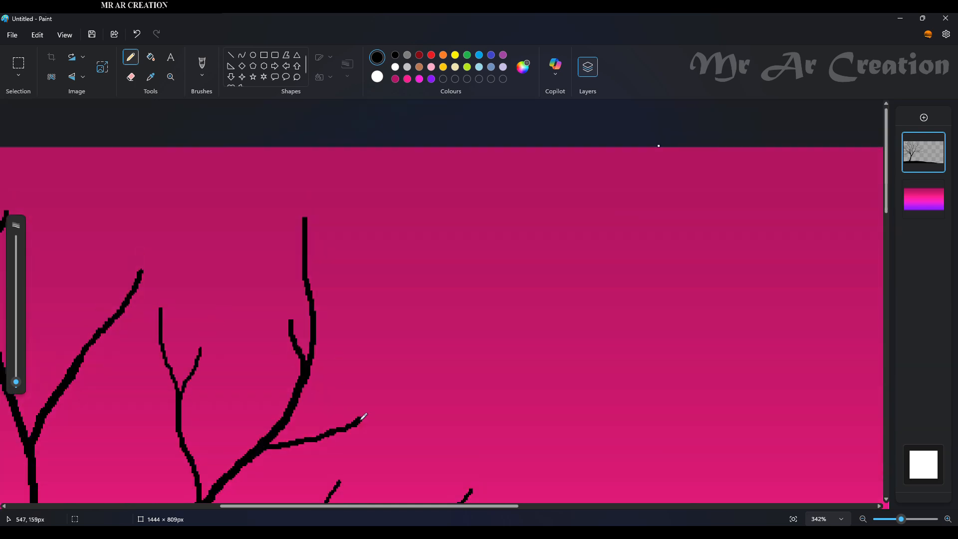
drag(363, 416, 415, 352)
drag(392, 395, 410, 381)
drag(292, 305, 292, 288)
- Lengthen the outer right limb's top with a small fork and add a thin forked twig on its right side
scroll(295, 285, up, 1)
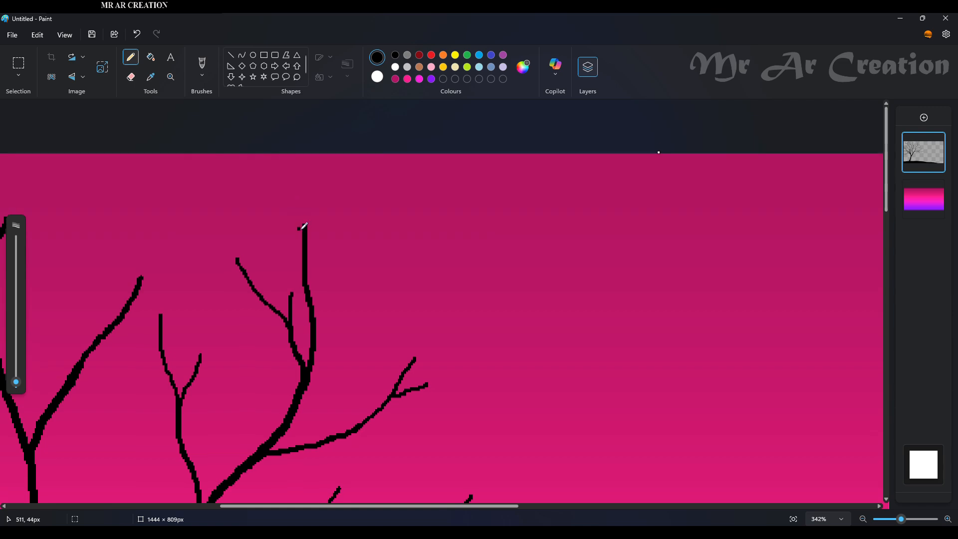
drag(301, 229, 316, 157)
key(ctrl+z)
drag(304, 226, 308, 198)
drag(319, 330, 345, 286)
drag(344, 294, 386, 261)
- Extend the inner limb's right twig upward with forked tips and add a side twig on each side of it
scroll(374, 323, down, 5)
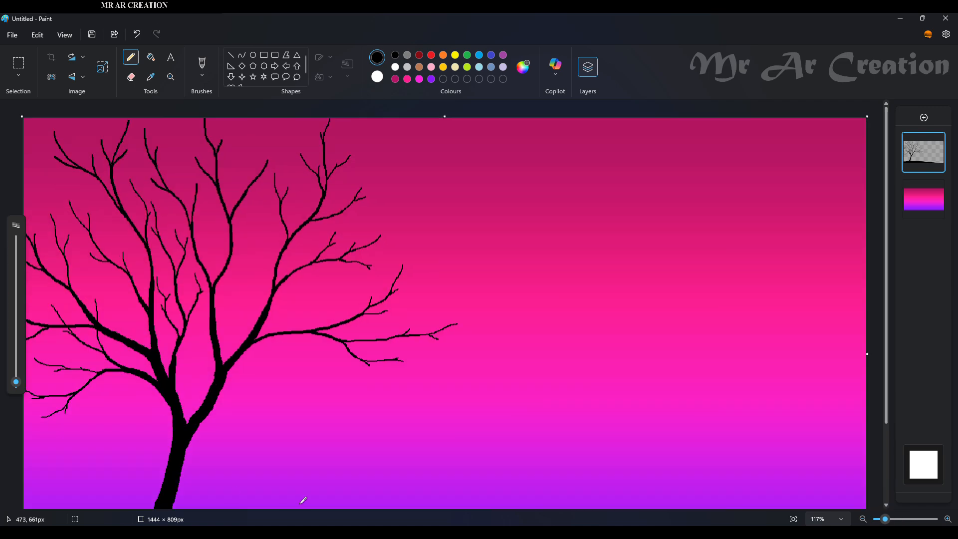
scroll(389, 339, up, 5)
drag(500, 247, 539, 155)
drag(502, 239, 495, 188)
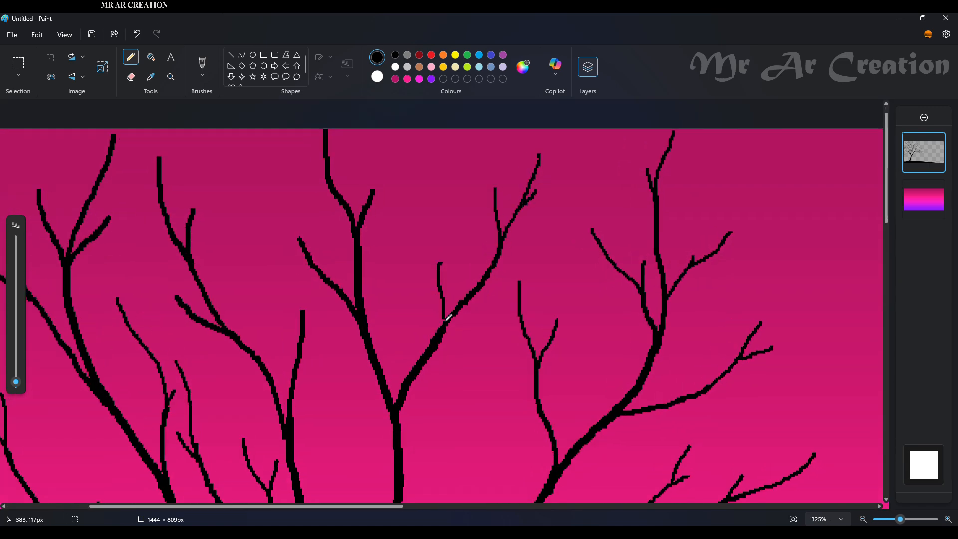
key(ctrl+z)
drag(534, 258, 472, 300)
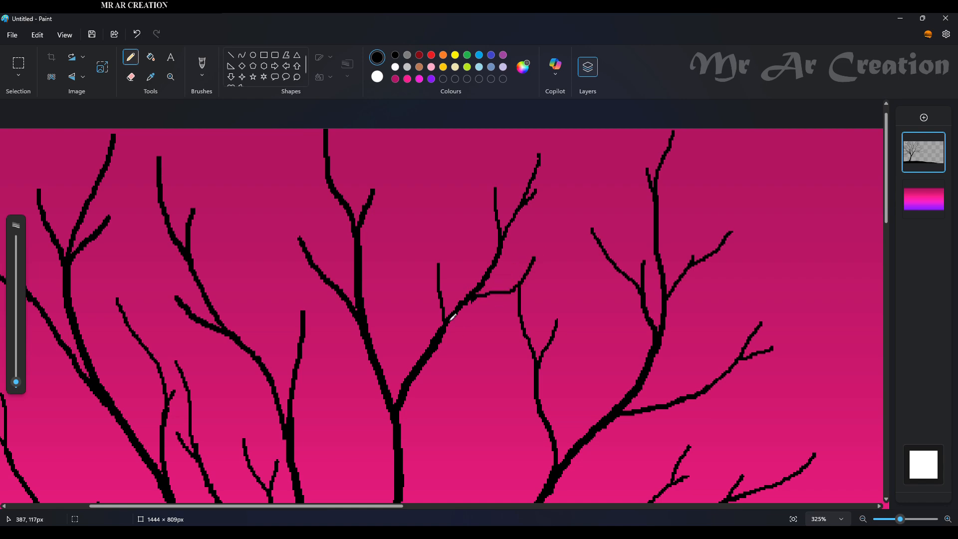
- Draw a thin twig rising to the right from the inner limb's right stem, below its upper fork
scroll(429, 317, down, 3)
drag(462, 242, 402, 320)
key(ctrl+z)
mouse_move(473, 230)
mouse_down()
mouse_move(422, 310)
mouse_move(402, 319)
mouse_up()
key(ctrl+z)
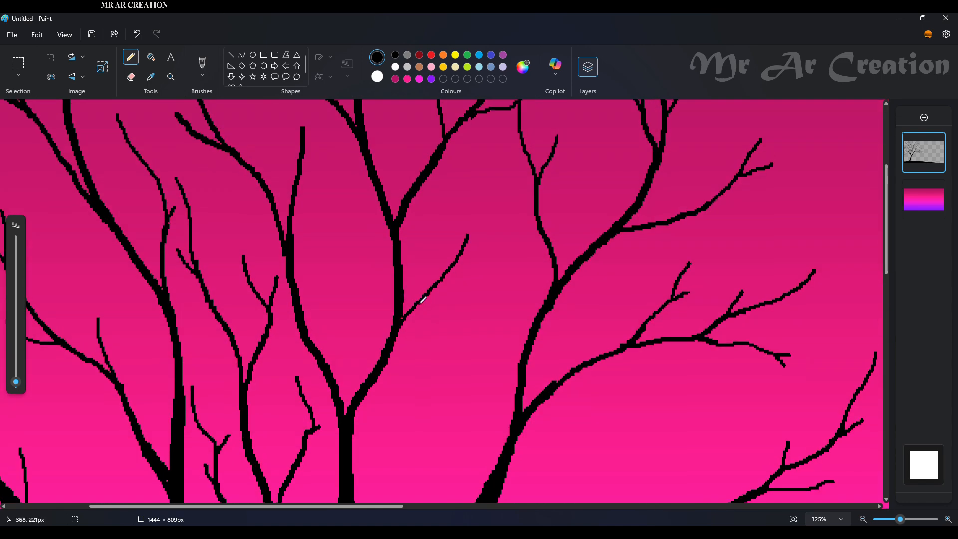
- Fork the inner limb's new right twig and extend its upper left and right branches with thin forked twigs
drag(451, 267, 493, 234)
scroll(461, 339, up, 3)
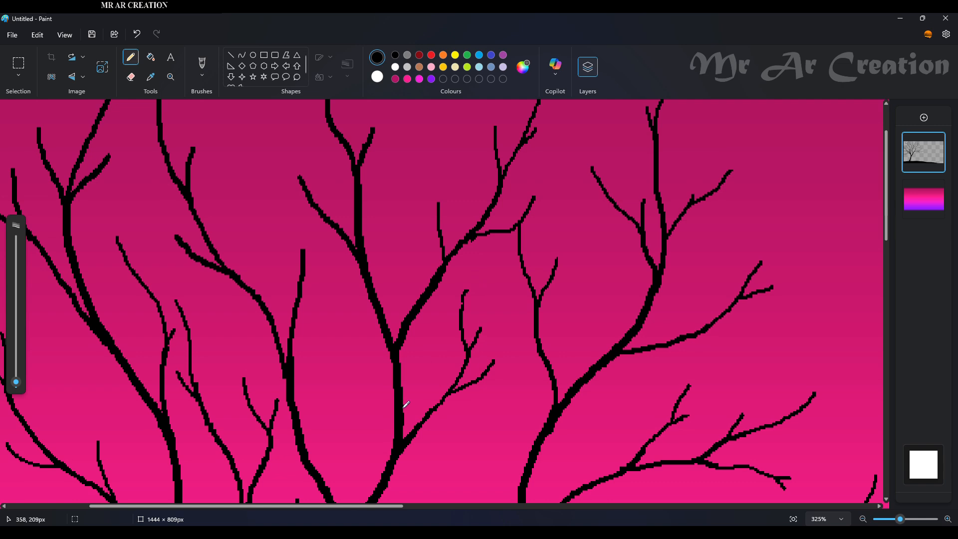
scroll(405, 404, up, 2)
drag(222, 181, 290, 242)
drag(374, 216, 403, 165)
drag(374, 181, 378, 189)
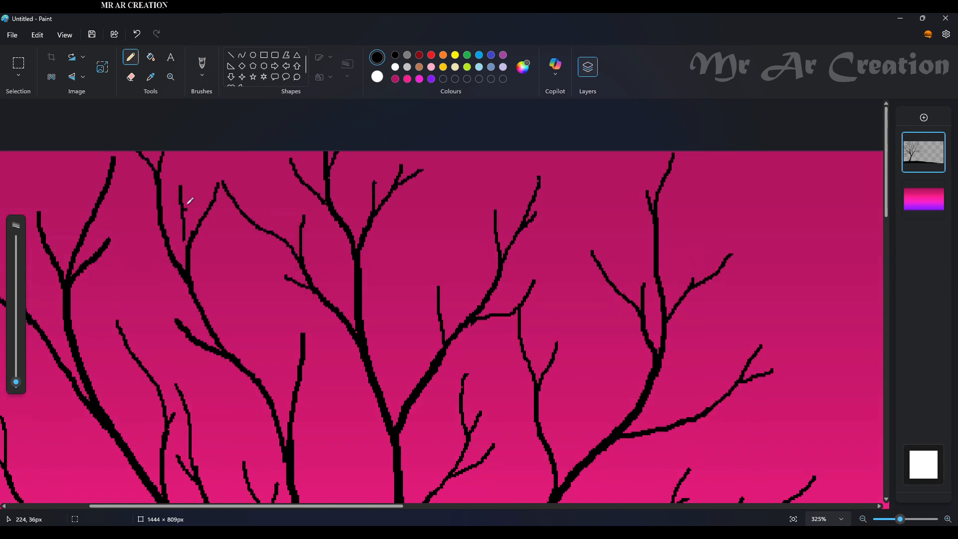
- Add thin twigs to both sides of the upper stem left of the inner limb, and extend the stem's left side branch with forked tips
key(ctrl+z)
drag(184, 183, 191, 235)
drag(198, 232, 220, 205)
drag(130, 207, 167, 254)
drag(126, 274, 163, 310)
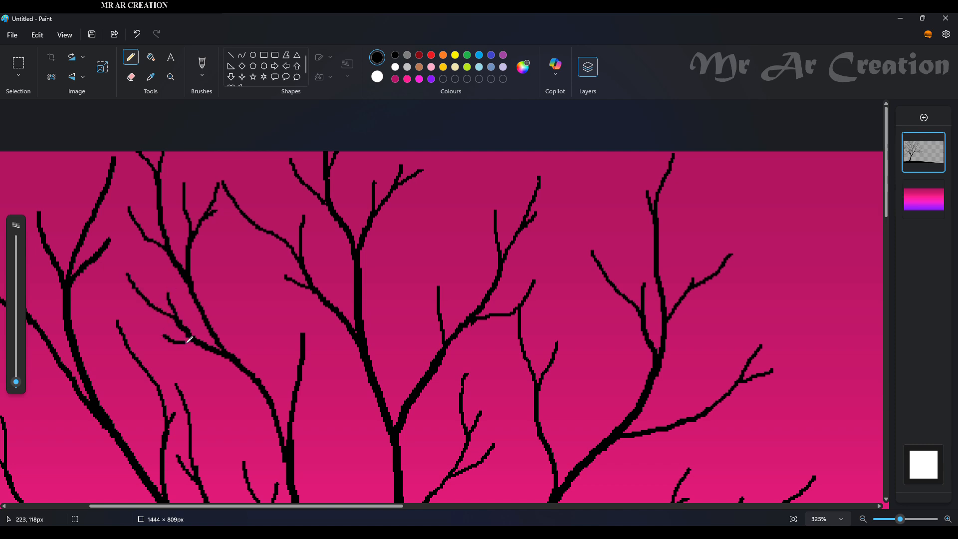
drag(188, 342, 202, 344)
- Extend the short upright stem just left of the inner limb up to the left and add a small side twig on its right
mouse_move(260, 258)
mouse_down()
mouse_move(303, 335)
mouse_move(311, 321)
mouse_up()
drag(297, 393, 313, 374)
click(260, 361)
- Add forked twigs up to the canvas's top edge on the far left limb's upright left branch and lengthen its right branch tip
scroll(262, 360, down, 1)
scroll(125, 439, up, 2)
scroll(125, 439, left, 3)
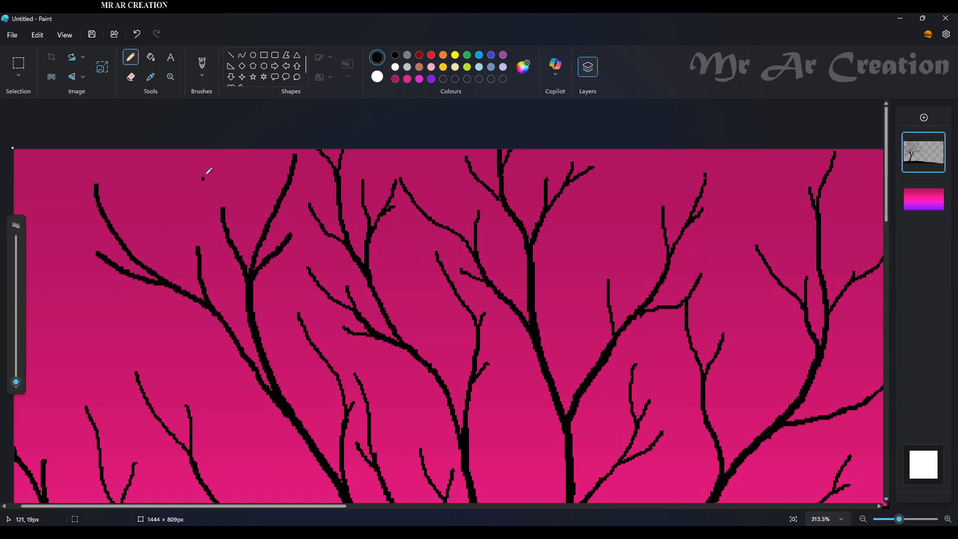
drag(208, 164, 223, 206)
drag(236, 173, 223, 230)
key(ctrl+z)
drag(224, 211, 228, 175)
drag(285, 240, 301, 218)
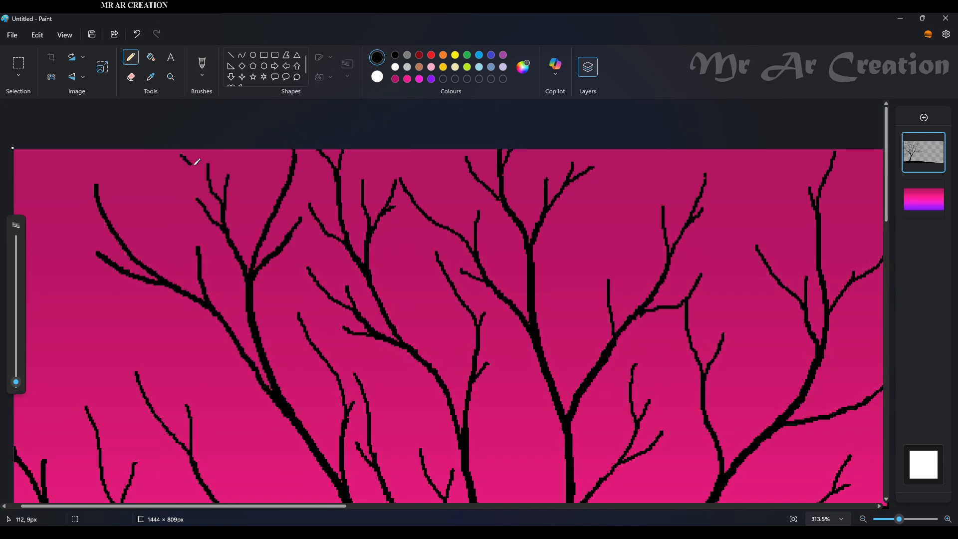
drag(189, 150, 208, 181)
- Extend the far left limb's two outermost branch tips with thin forks and add small twigs along them
drag(103, 150, 95, 192)
mouse_move(69, 159)
mouse_down()
mouse_move(101, 204)
mouse_move(98, 253)
mouse_up()
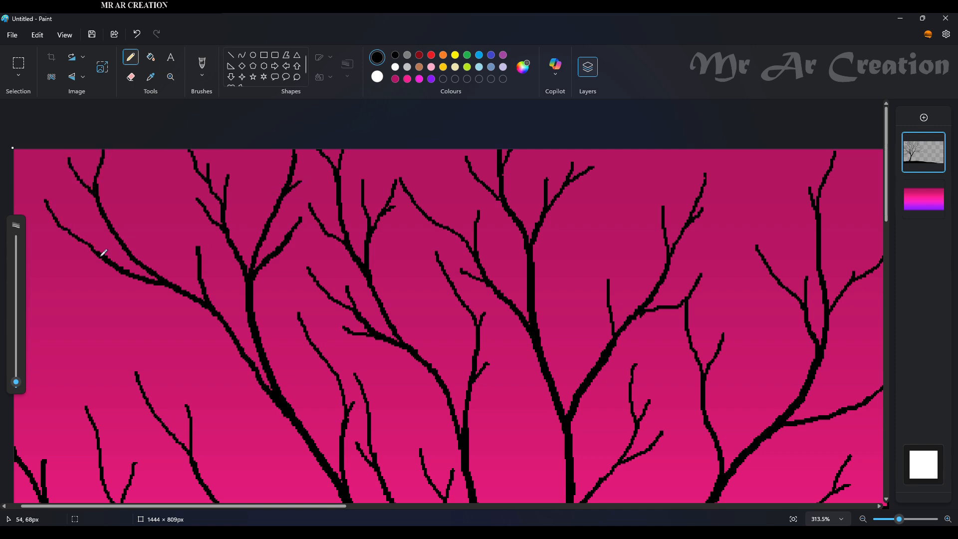
drag(49, 234, 93, 252)
key(ctrl+z)
drag(48, 244, 77, 255)
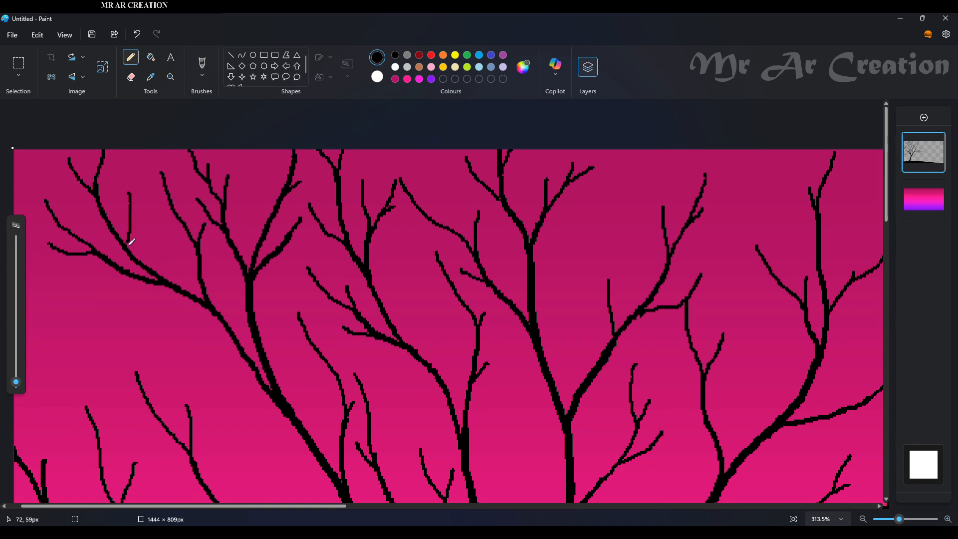
- Add small twigs to the branches near the canvas's left edge and draw a forked twig drooping below the horizontal branch there
scroll(121, 252, down, 3)
scroll(76, 333, up, 3)
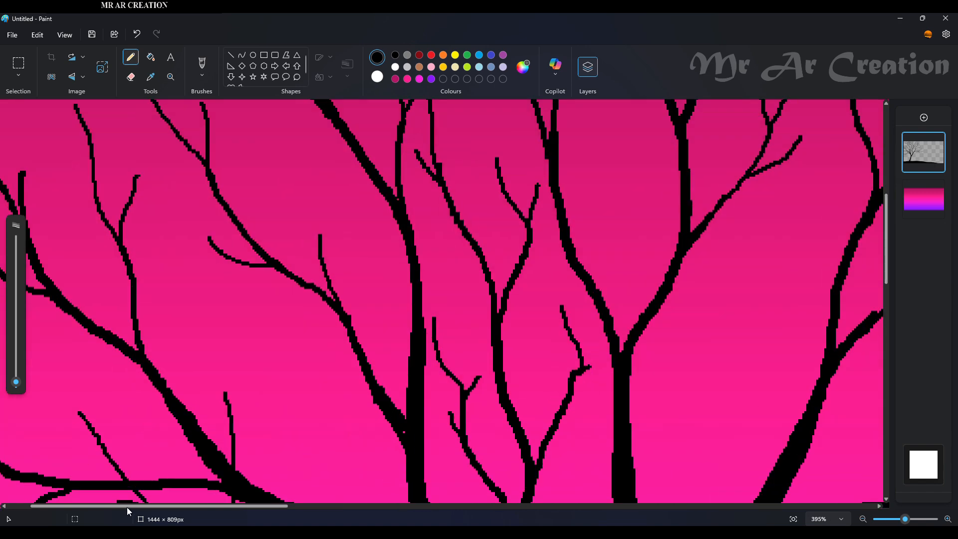
drag(76, 333, 61, 312)
drag(87, 343, 56, 340)
scroll(42, 319, up, 1)
mouse_move(101, 295)
mouse_down()
mouse_move(74, 208)
mouse_move(129, 248)
mouse_up()
scroll(135, 359, down, 3)
drag(95, 464, 63, 501)
key(ctrl+z)
scroll(107, 400, down, 2)
drag(104, 332, 63, 394)
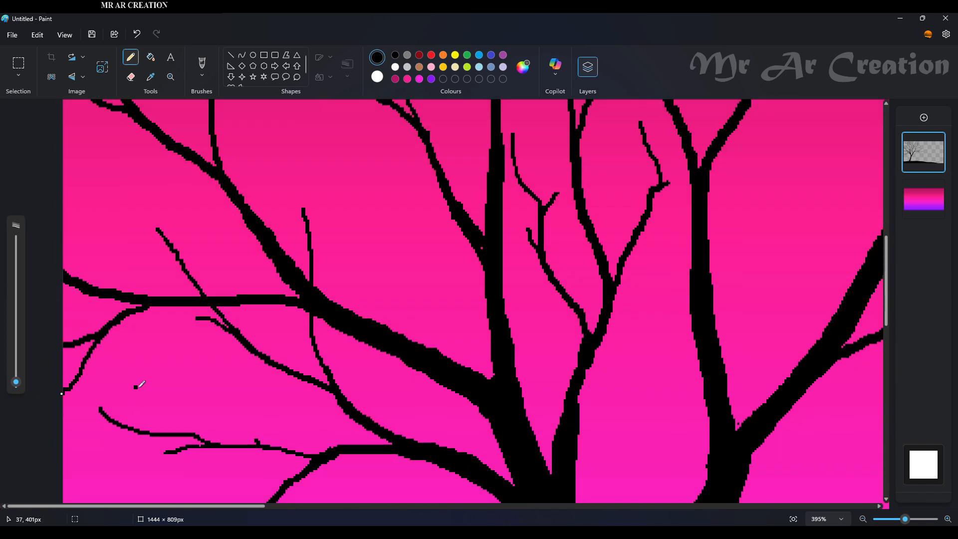
- Draw a thin forked twig rising to the right from the inner limb's lower stem into the gap beside the outer right limb
scroll(170, 374, down, 6)
scroll(283, 228, up, 5)
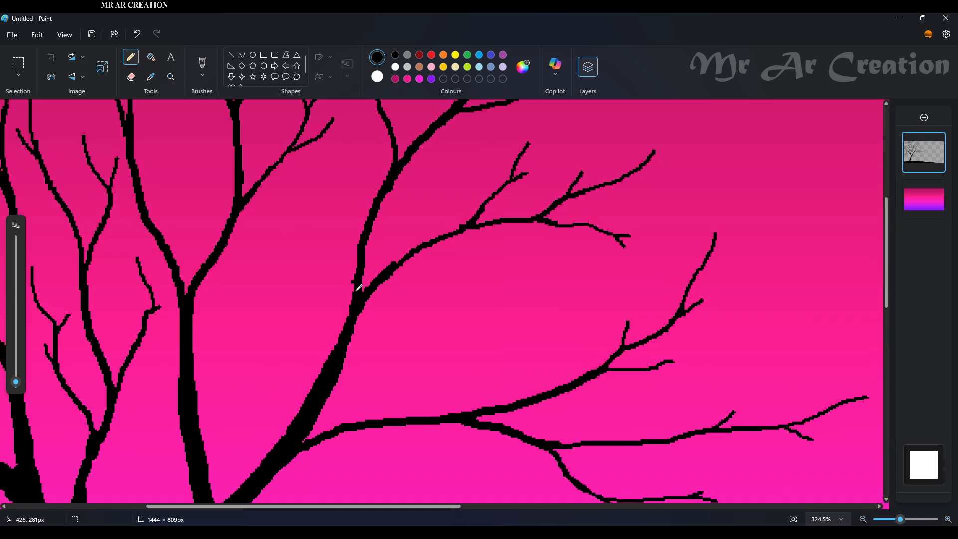
drag(362, 307, 348, 349)
scroll(247, 299, up, 1)
click(244, 277)
key(ctrl+z)
scroll(249, 357, down, 1)
mouse_move(188, 407)
mouse_down()
mouse_move(239, 319)
mouse_move(244, 343)
mouse_move(193, 425)
mouse_up()
key(ctrl+z)
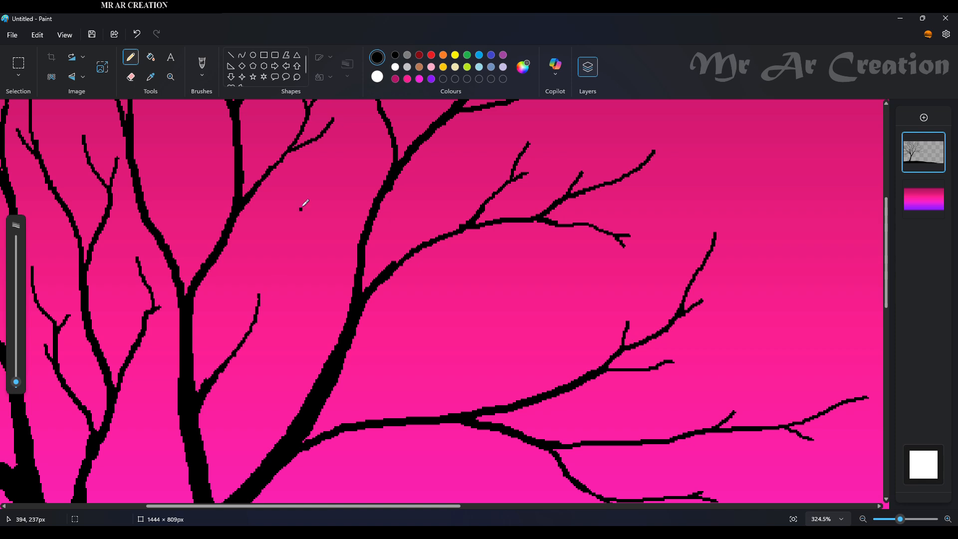
drag(299, 199, 256, 326)
drag(310, 253, 283, 281)
- Draw a thin twig with small forks rising to the left from the outer right limb, above its first right branch
scroll(299, 339, up, 1)
mouse_move(320, 208)
mouse_down()
mouse_move(322, 244)
mouse_move(361, 306)
mouse_up()
key(ctrl+z)
key(ctrl+z)
drag(349, 278, 355, 289)
drag(314, 227, 334, 254)
key(ctrl+z)
drag(315, 218, 326, 230)
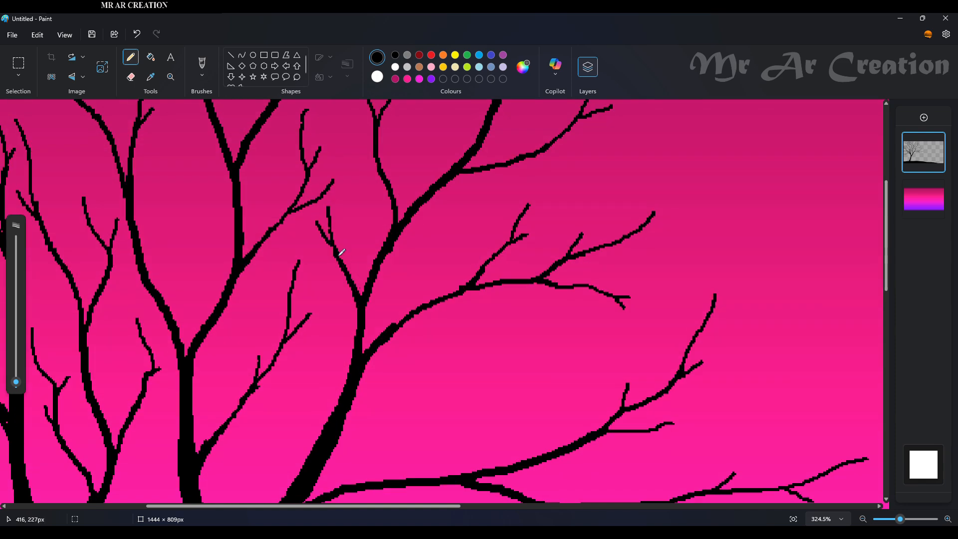
key(ctrl+z)
scroll(334, 259, up, 1)
mouse_move(328, 182)
mouse_down()
mouse_move(333, 295)
mouse_move(328, 234)
mouse_up()
scroll(323, 320, down, 2)
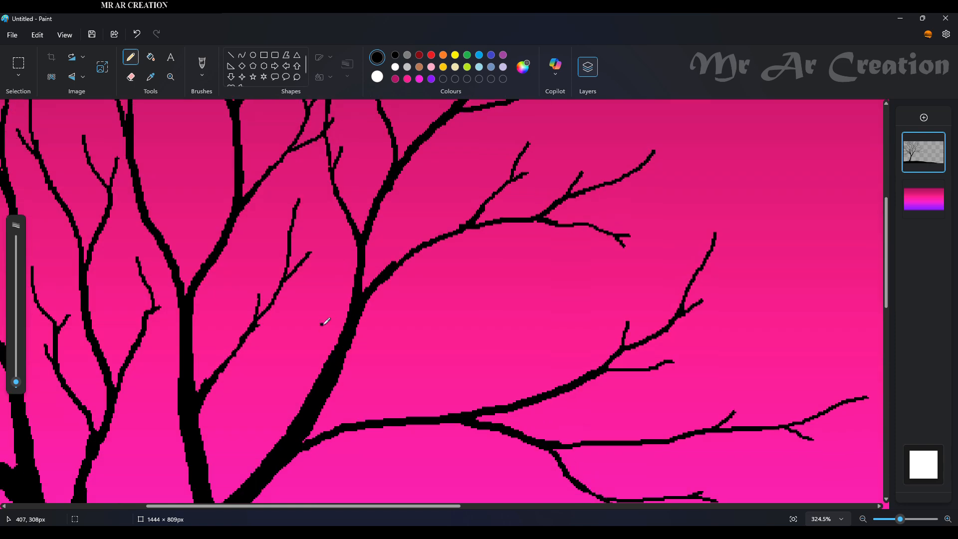
- Draw a thin forked twig rising from the inner side of the outer right limb, just above its lowest right branch
scroll(322, 324, down, 2)
drag(299, 180, 301, 286)
drag(298, 251, 304, 287)
key(ctrl+z)
key(ctrl+z)
mouse_move(284, 202)
mouse_down()
mouse_move(295, 238)
mouse_move(324, 198)
mouse_move(326, 168)
mouse_up()
scroll(304, 234, up, 1)
mouse_move(319, 218)
mouse_down()
mouse_move(297, 262)
mouse_move(328, 215)
mouse_up()
scroll(349, 249, down, 2)
scroll(381, 282, up, 3)
- Thicken the joints where the outer right limb's two main right branches leave the limb
drag(348, 286, 363, 270)
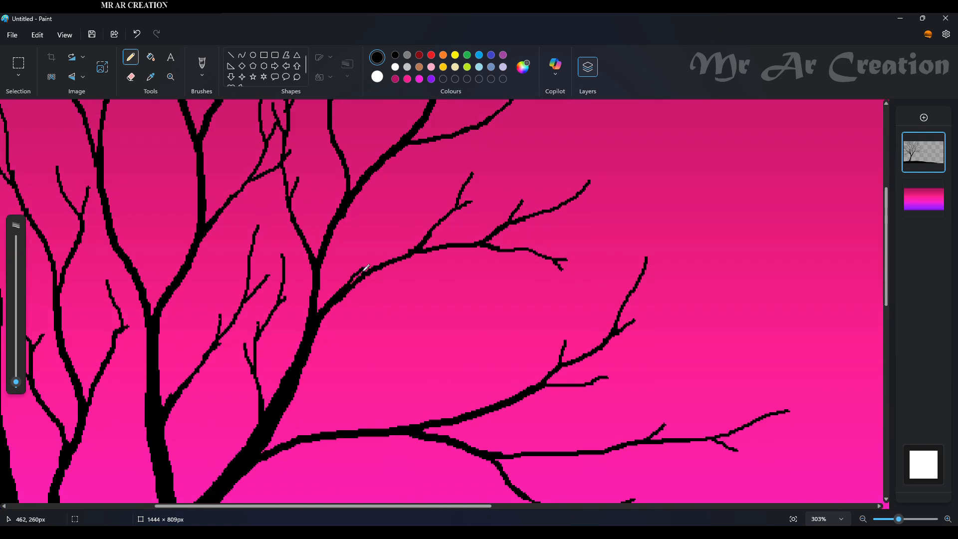
scroll(348, 284, down, 5)
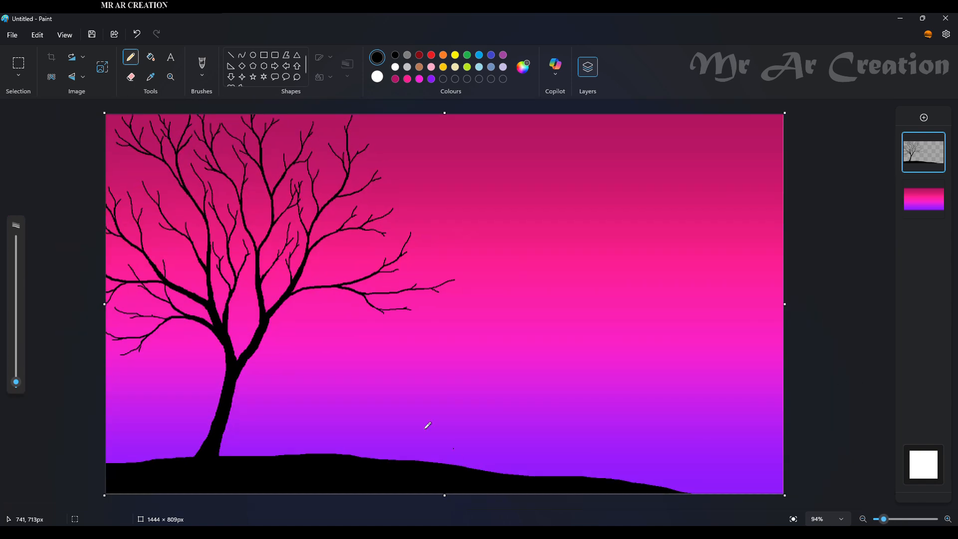
scroll(428, 426, up, 5)
drag(319, 226, 361, 203)
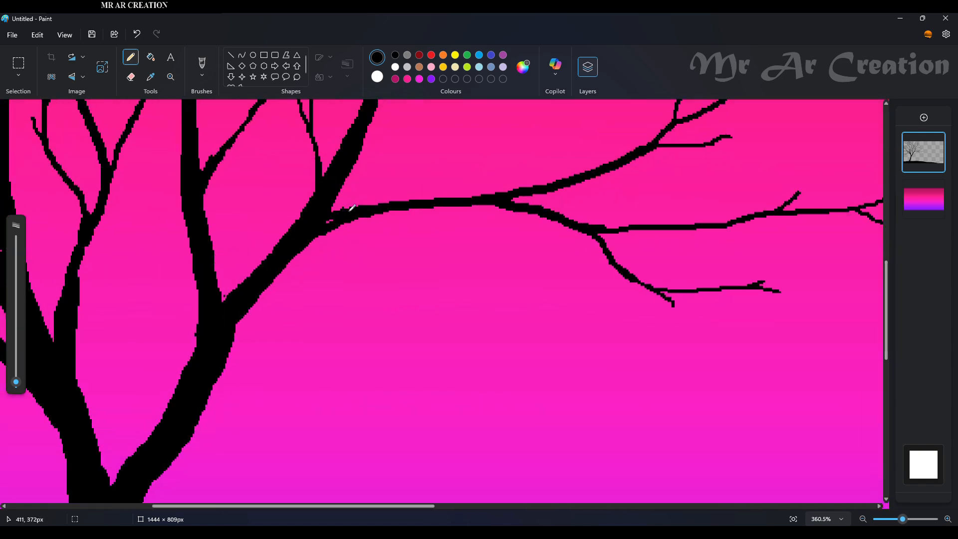
key(ctrl+z)
drag(306, 246, 322, 236)
- Draw a tapering branch from the right trunk, below the lowest right limb, arching out to a forked, drooping tip
scroll(316, 258, down, 1)
drag(207, 345, 462, 229)
mouse_move(279, 315)
mouse_down()
mouse_move(315, 300)
mouse_move(493, 372)
mouse_up()
mouse_move(202, 351)
mouse_down()
mouse_move(293, 312)
mouse_move(411, 320)
mouse_move(528, 365)
mouse_up()
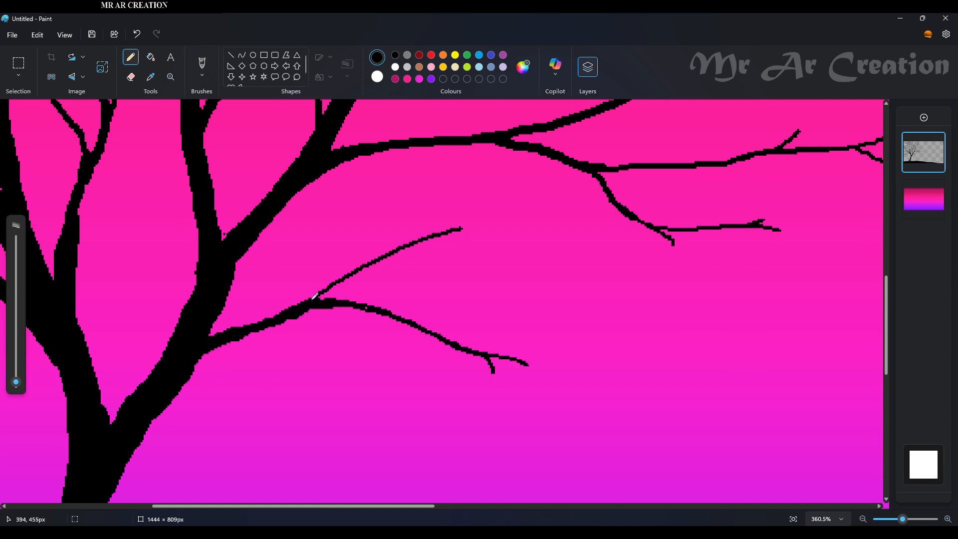
- Redraw the thin twig rising from the middle of the new lower right branch as a longer one with an upturned tip
key(ctrl+z)
drag(314, 299, 407, 253)
key(ctrl+z)
mouse_move(541, 187)
mouse_down()
mouse_move(506, 213)
mouse_move(340, 275)
mouse_move(347, 268)
mouse_up()
key(ctrl+z)
click(485, 161)
mouse_move(563, 220)
mouse_down()
mouse_move(374, 267)
mouse_move(325, 293)
mouse_up()
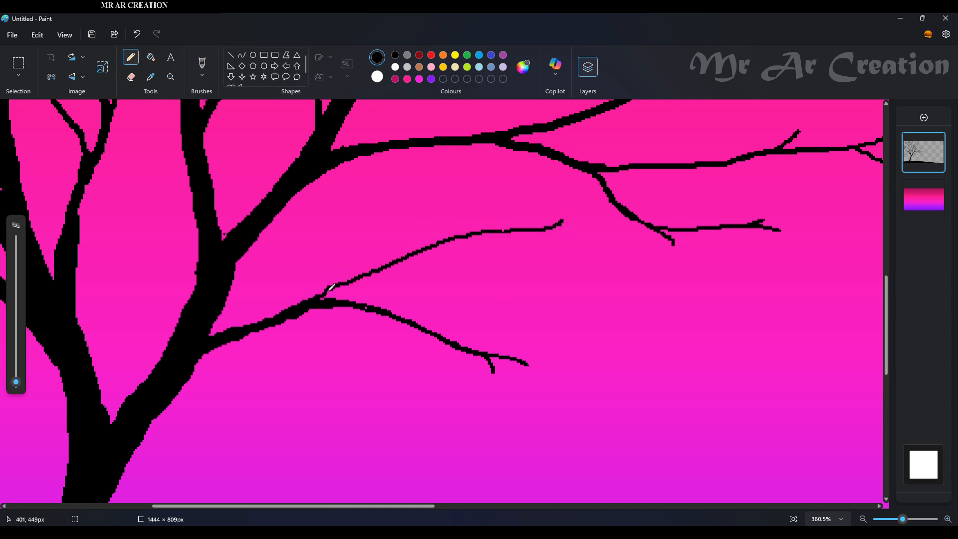
- Add a drooping forked twig and an upright side twig to the lower right branch's upper twig
drag(496, 231, 669, 281)
drag(640, 284, 655, 299)
key(ctrl+z)
mouse_move(478, 169)
mouse_down()
mouse_move(452, 223)
mouse_move(327, 292)
mouse_up()
scroll(407, 284, down, 3)
key(ctrl+z)
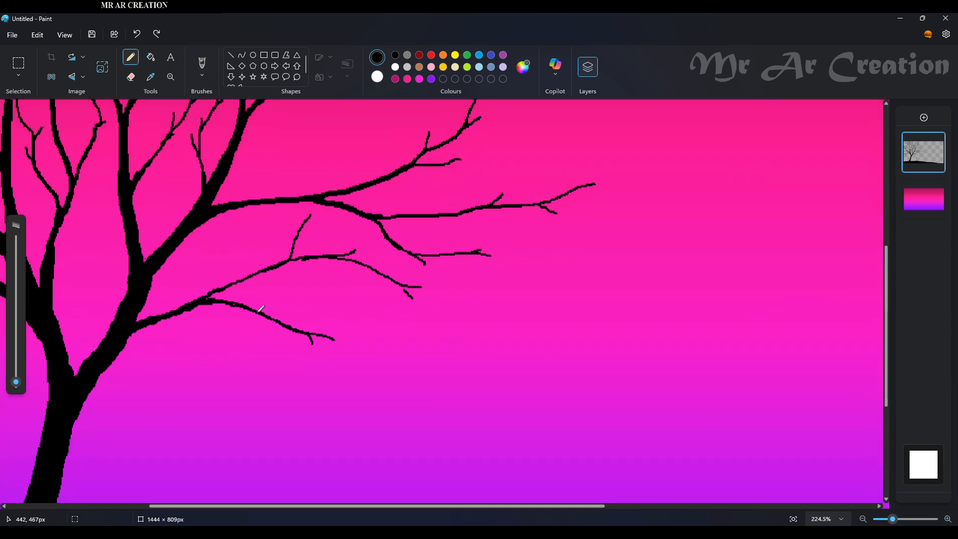
- Add small forks to the lower right branch's twigs and draw a curved, forked twig rising from the low right limb's base
scroll(306, 283, up, 2)
scroll(356, 334, down, 5)
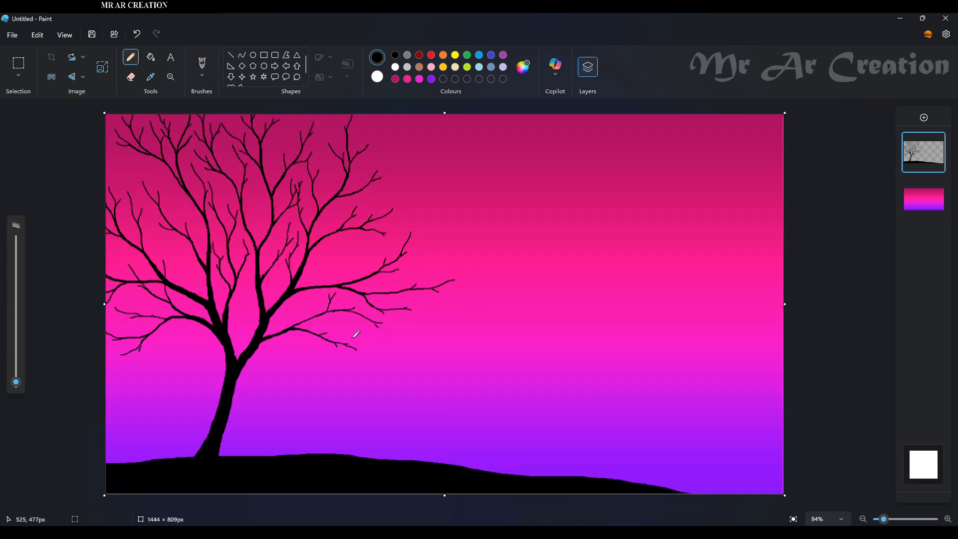
scroll(340, 289, up, 4)
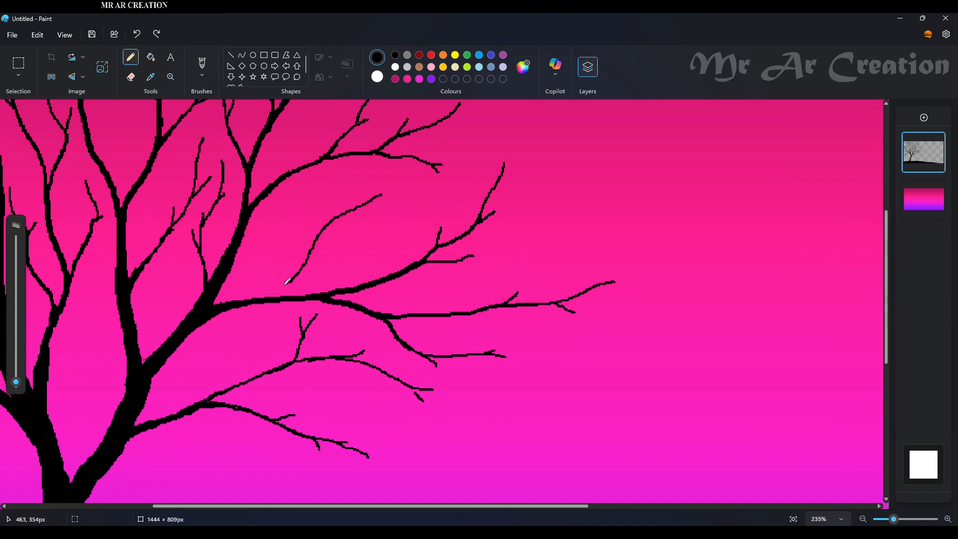
scroll(259, 289, up, 2)
drag(230, 298, 279, 285)
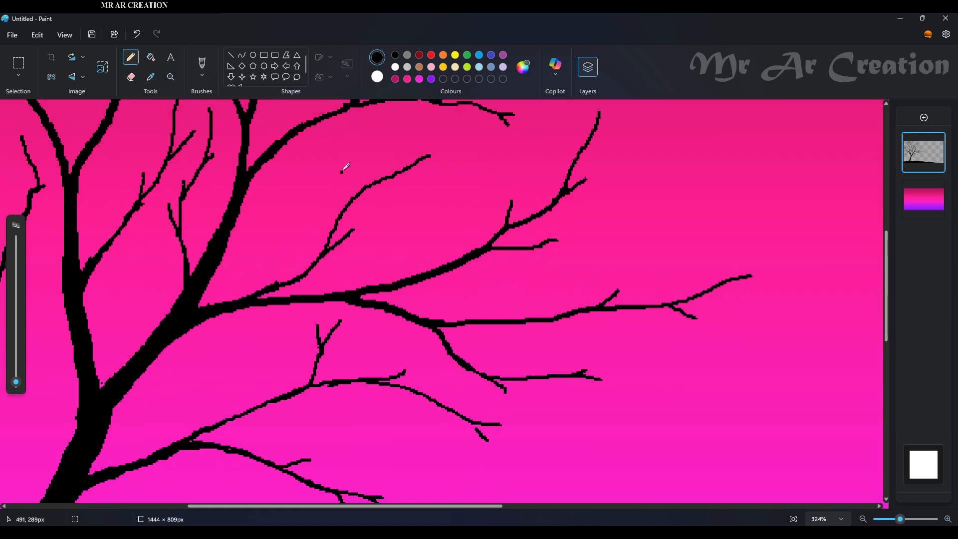
scroll(482, 179, down, 6)
scroll(359, 385, up, 3)
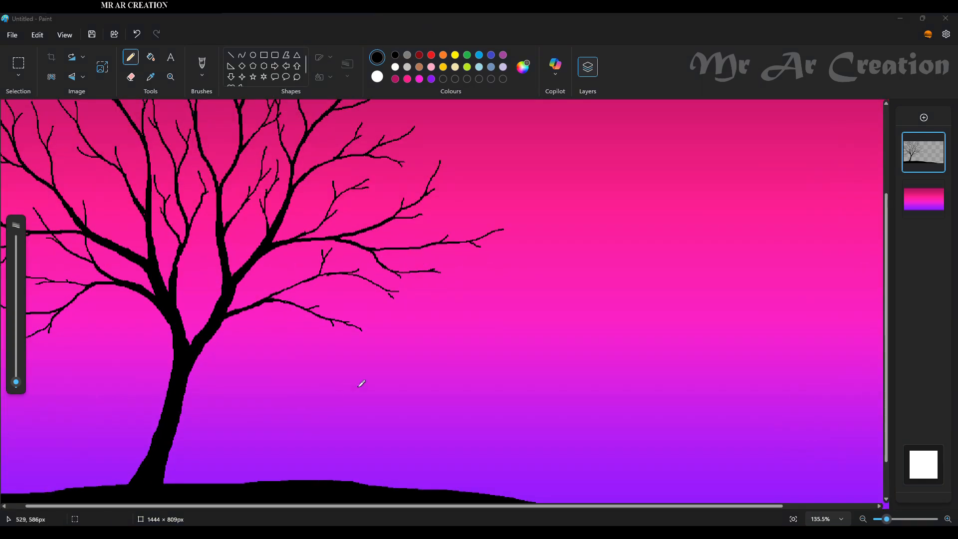
scroll(368, 385, down, 3)
- On a new layer beneath the tree, outline and fill a low mountain range in the purple sampled from the sky's base
click(154, 77)
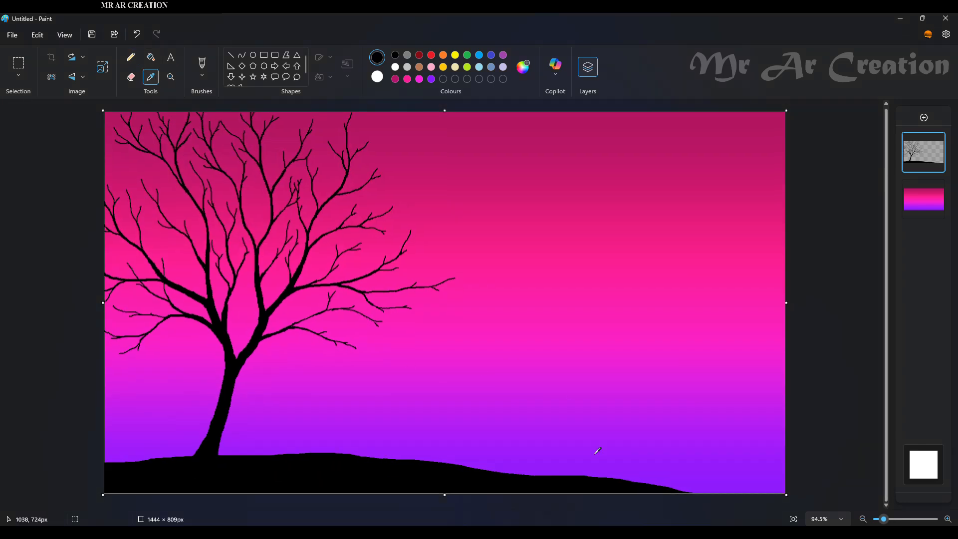
click(924, 118)
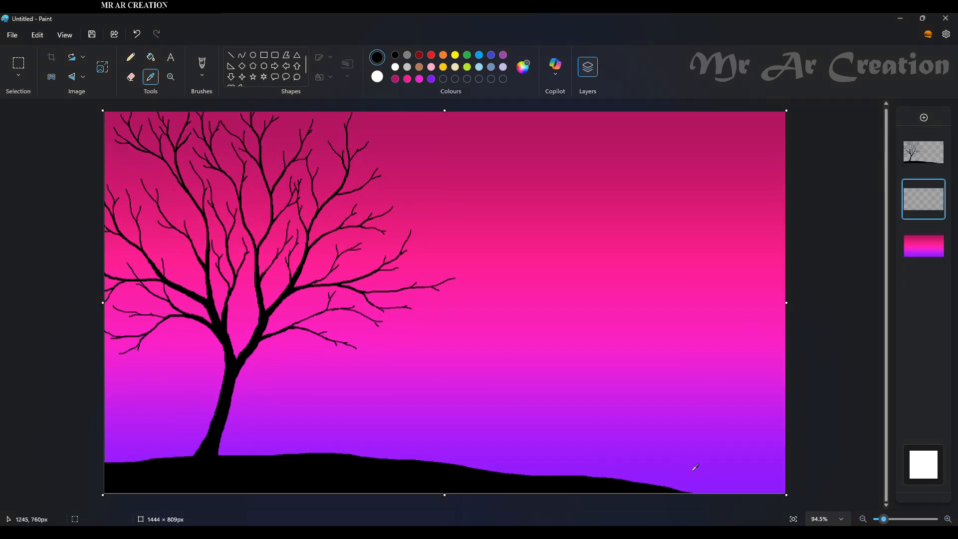
click(756, 484)
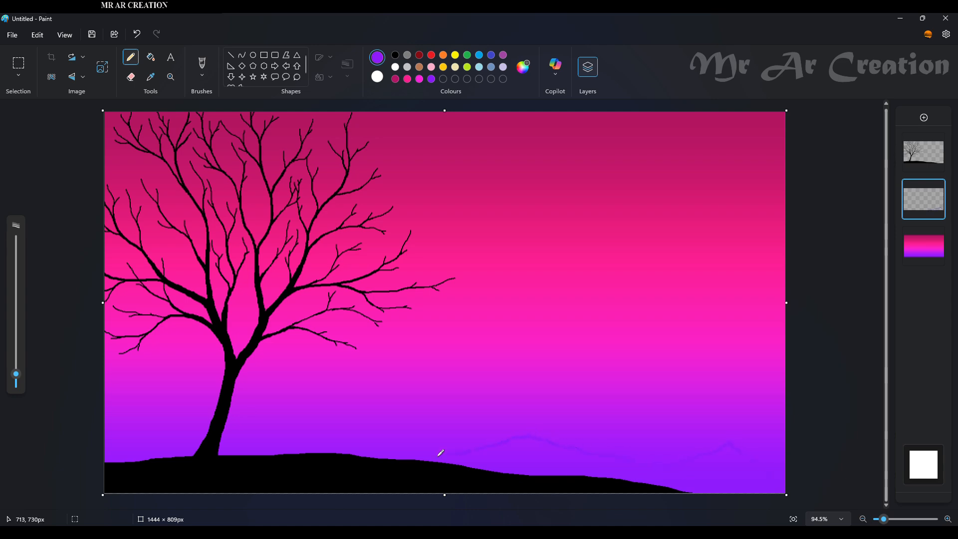
click(151, 57)
click(123, 450)
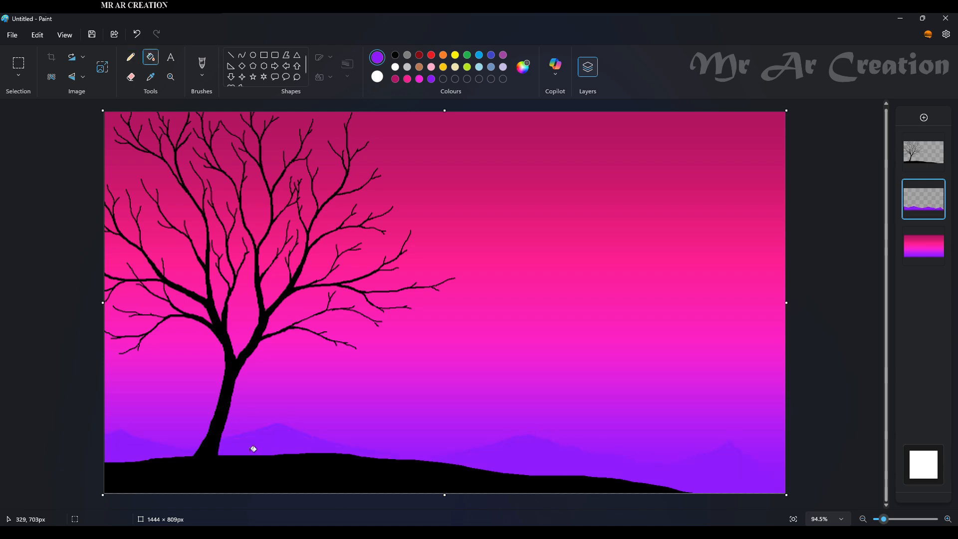
- Add another layer between the tree and the mountain range, and sample a lighter purple from the sky above the rightmost peak
scroll(179, 436, up, 5)
scroll(182, 435, down, 4)
scroll(498, 307, down, 2)
click(924, 117)
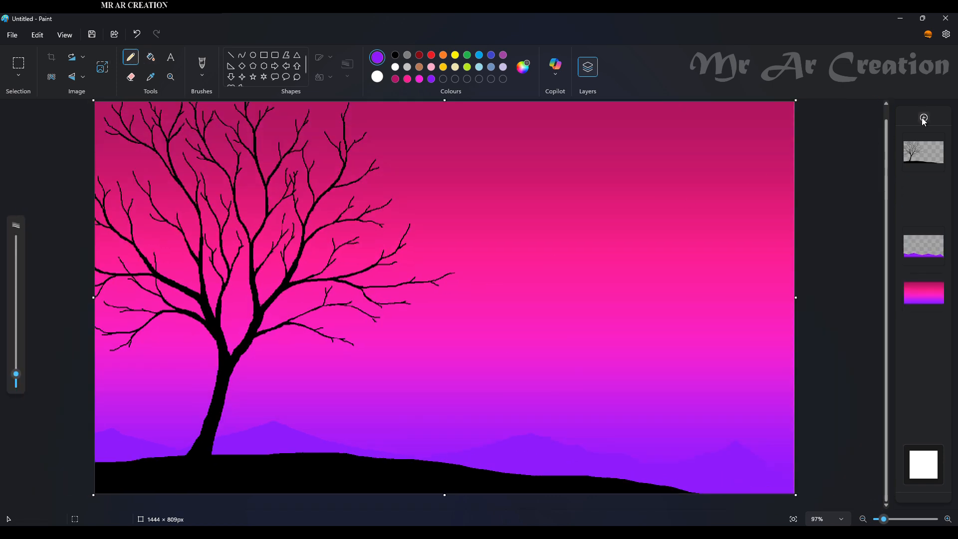
click(151, 77)
click(739, 432)
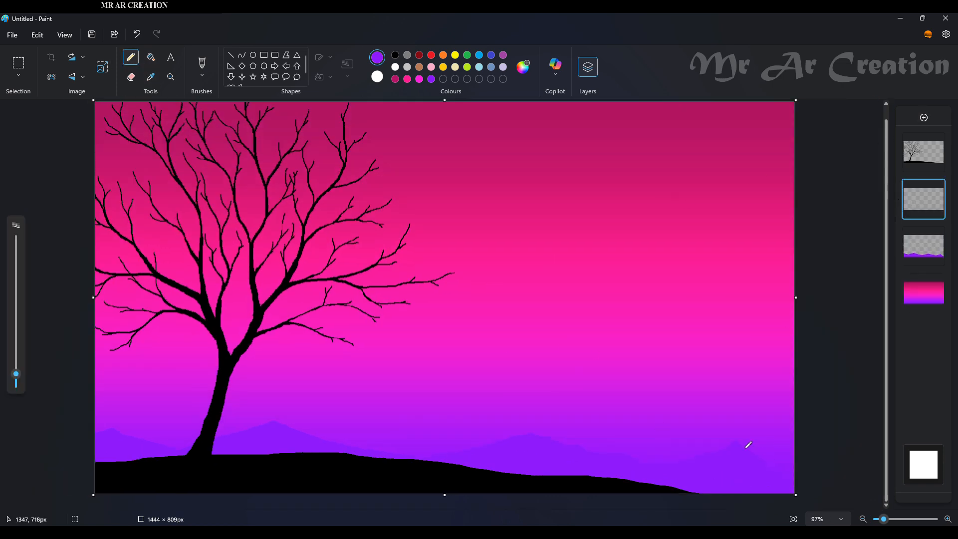
- Outline a second mountain range rising high at the canvas's left edge, and fill it with the sampled purple
drag(422, 422, 127, 403)
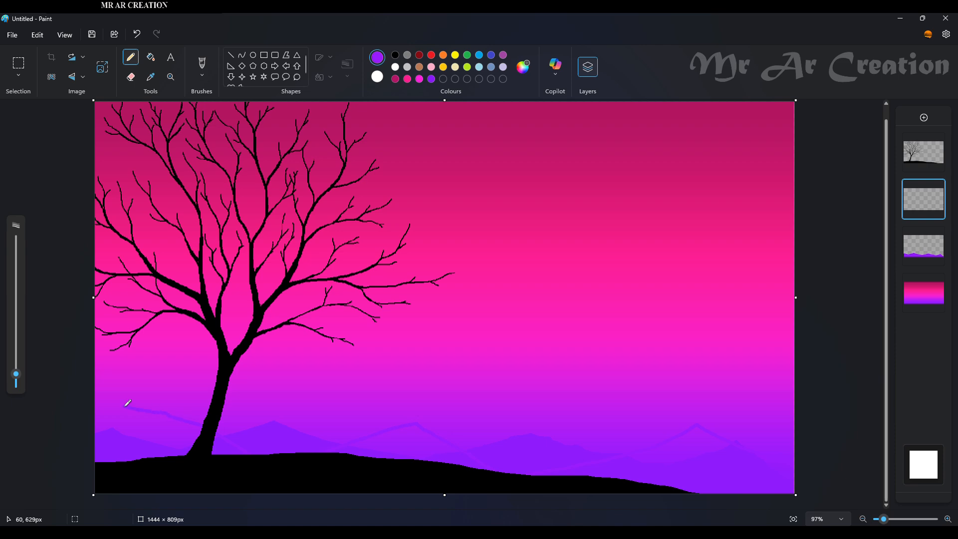
drag(203, 423, 91, 359)
click(151, 57)
click(119, 394)
click(131, 417)
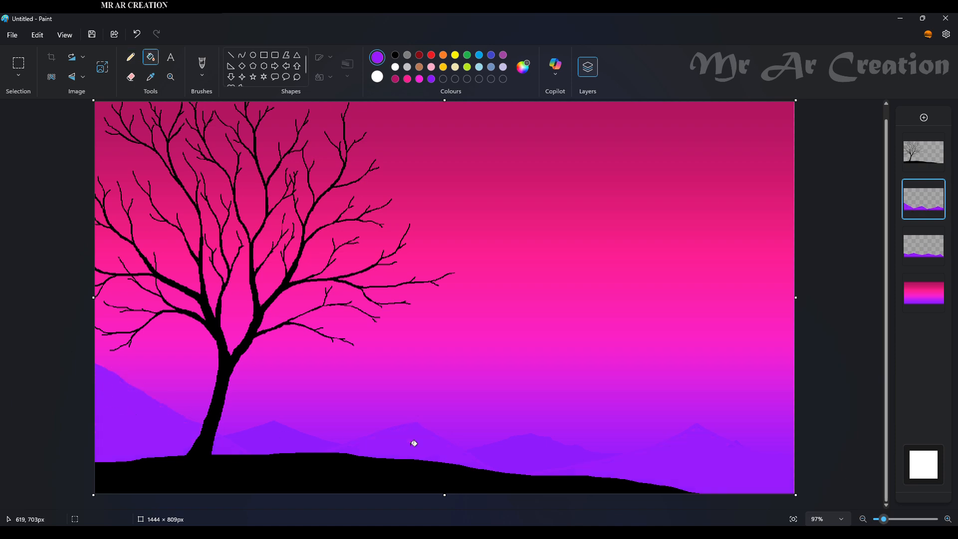
- Move the second mountain range's layer beneath the first mountain range's layer
scroll(748, 446, up, 1)
scroll(748, 447, up, 2)
scroll(744, 417, down, 2)
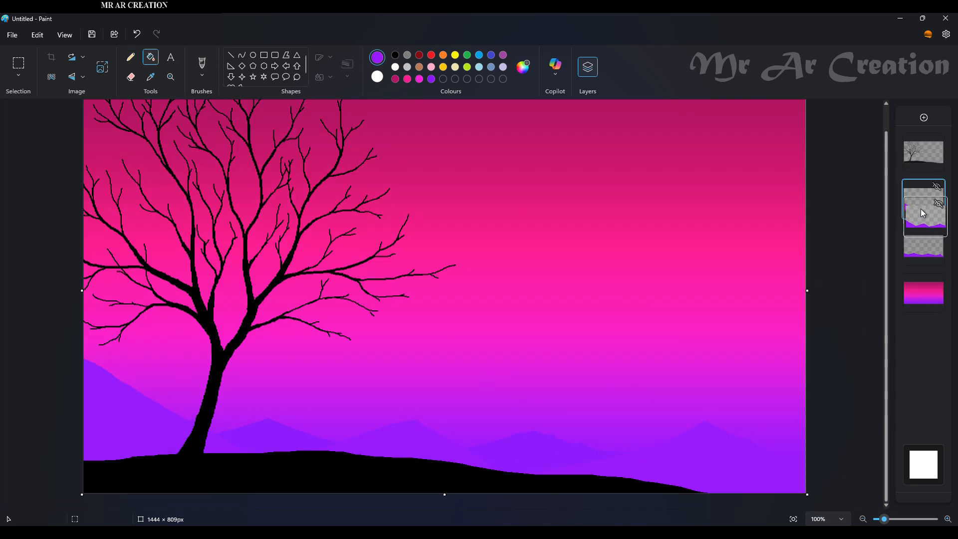
click(921, 245)
- Add a layer directly beneath the first mountain range's layer, and sample a lighter purple from the sky just above the low peaks
click(923, 117)
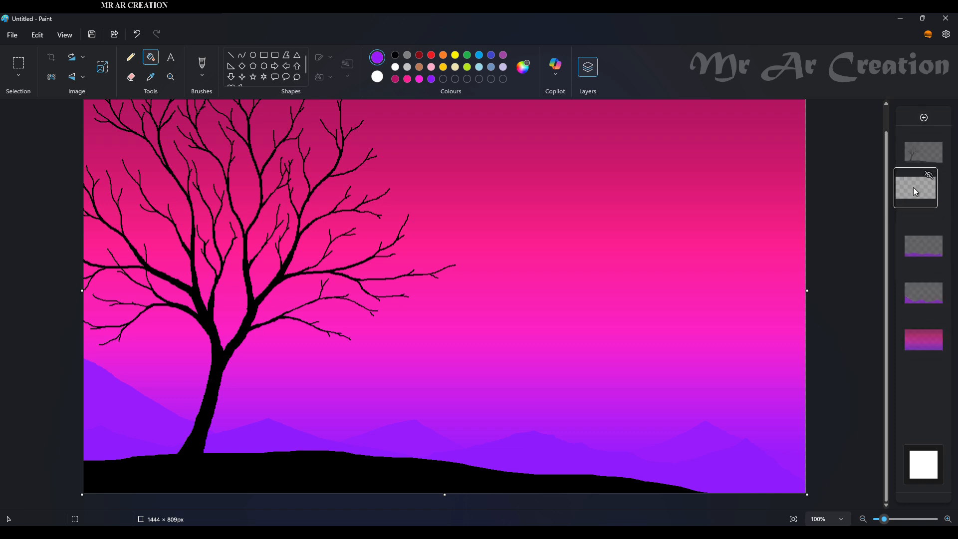
click(151, 77)
click(629, 435)
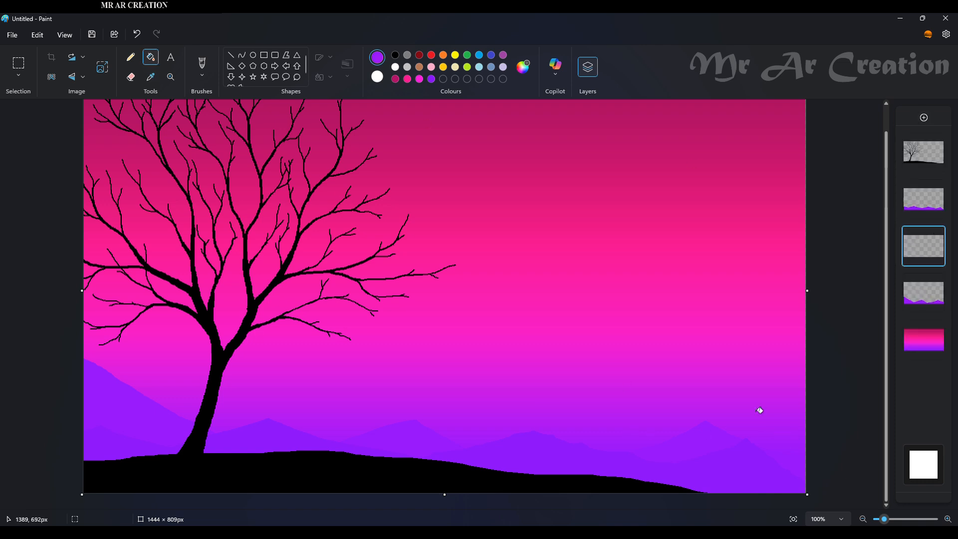
- Outline and fill a third mountain range peaking near the canvas's middle, and move its layer beneath the second range's layer
click(131, 57)
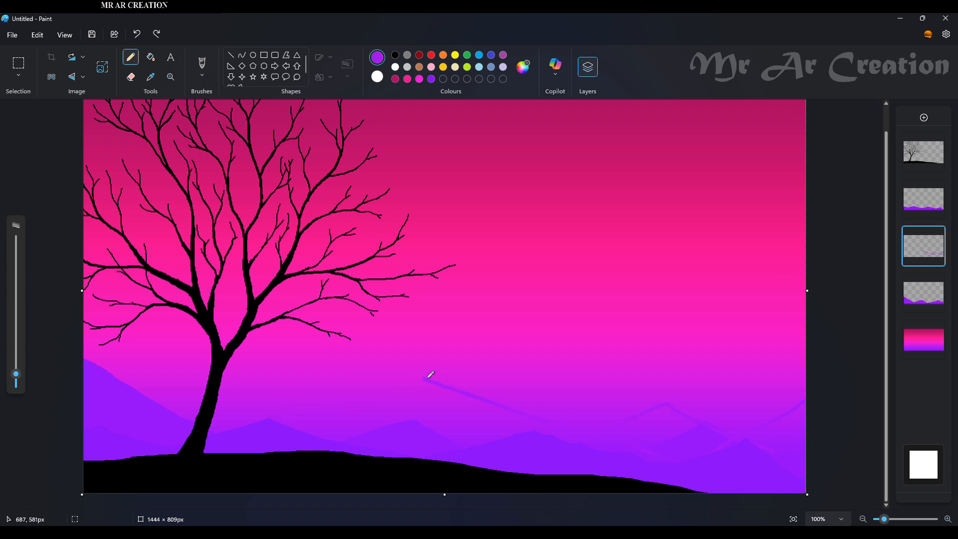
click(151, 57)
click(742, 448)
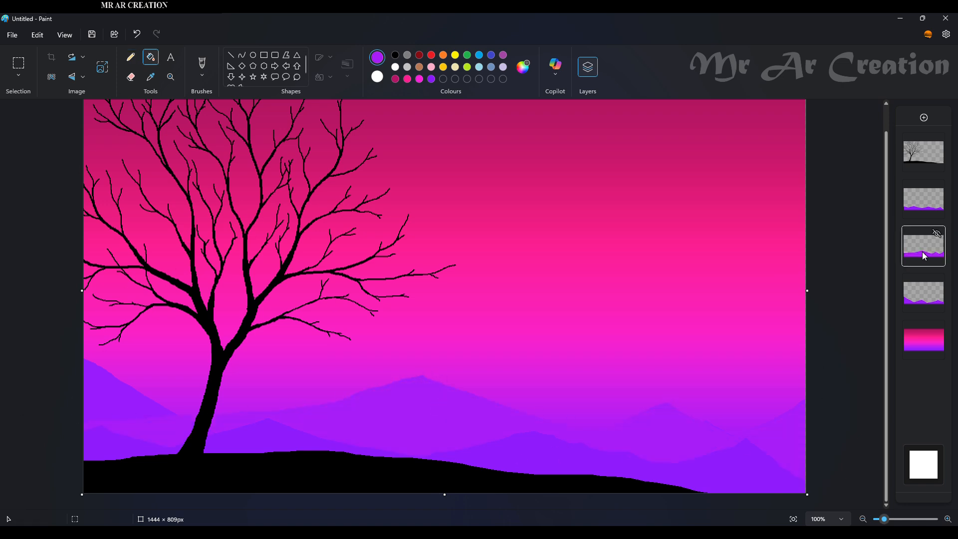
drag(924, 253, 924, 307)
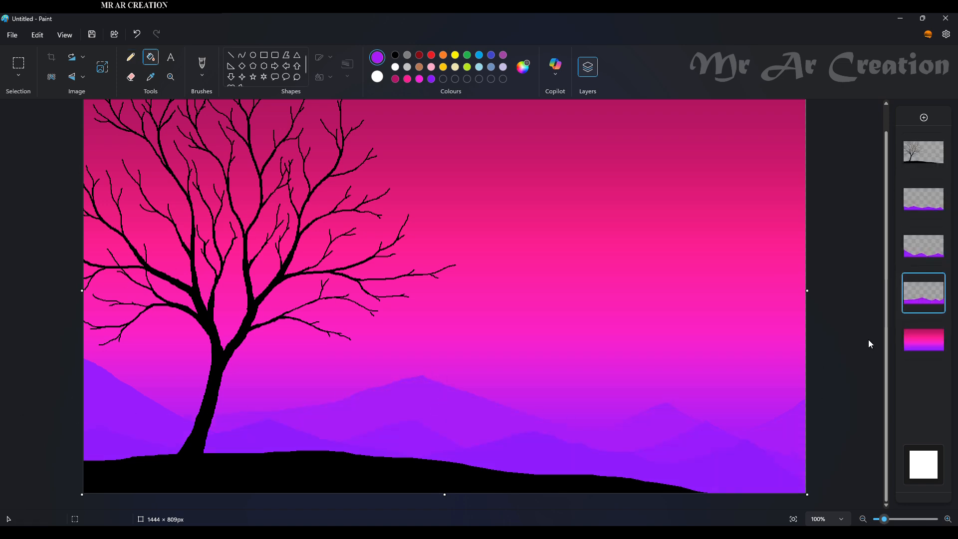
- On a new layer, draw and fill a taller, pinker-purple mountain range with a broad right-hand peak, placing it beneath the third range
click(924, 118)
click(130, 57)
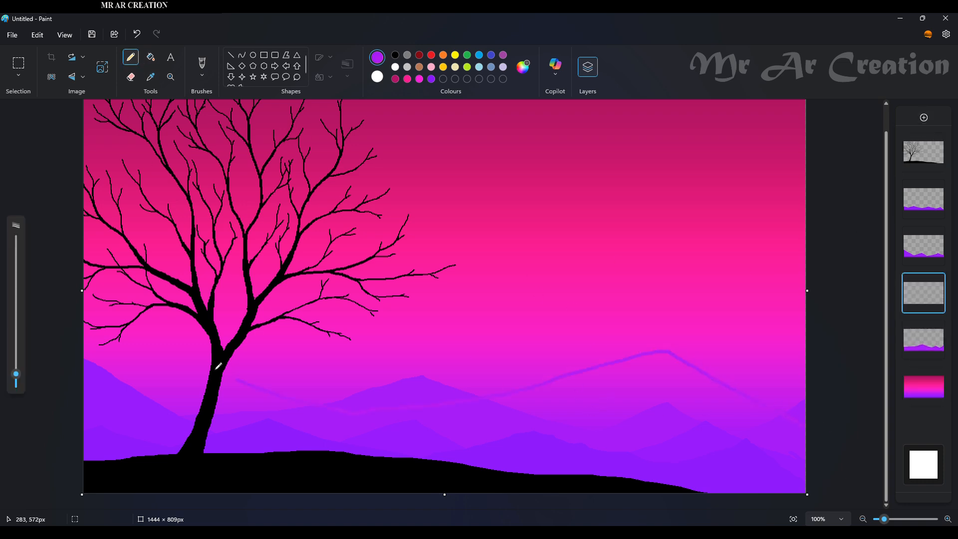
click(151, 57)
click(706, 369)
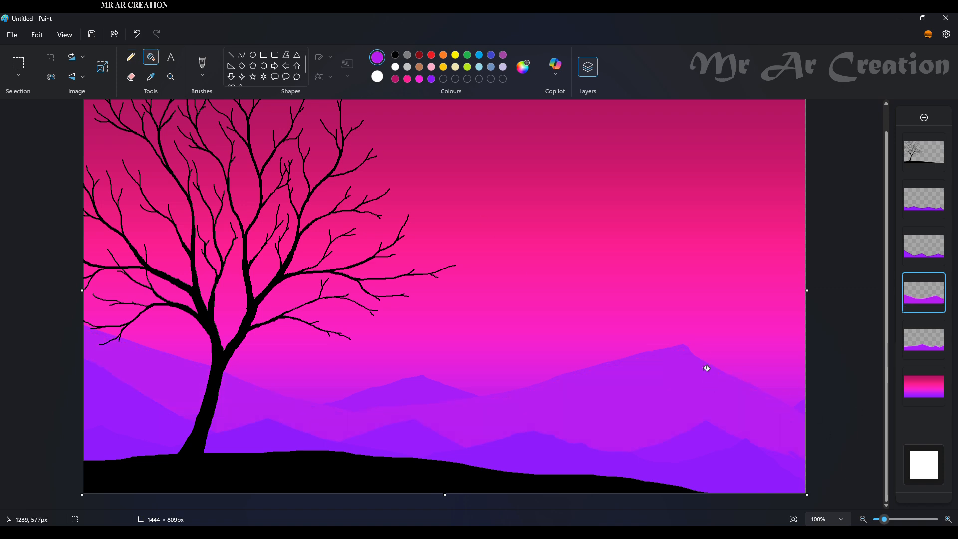
drag(924, 293, 923, 339)
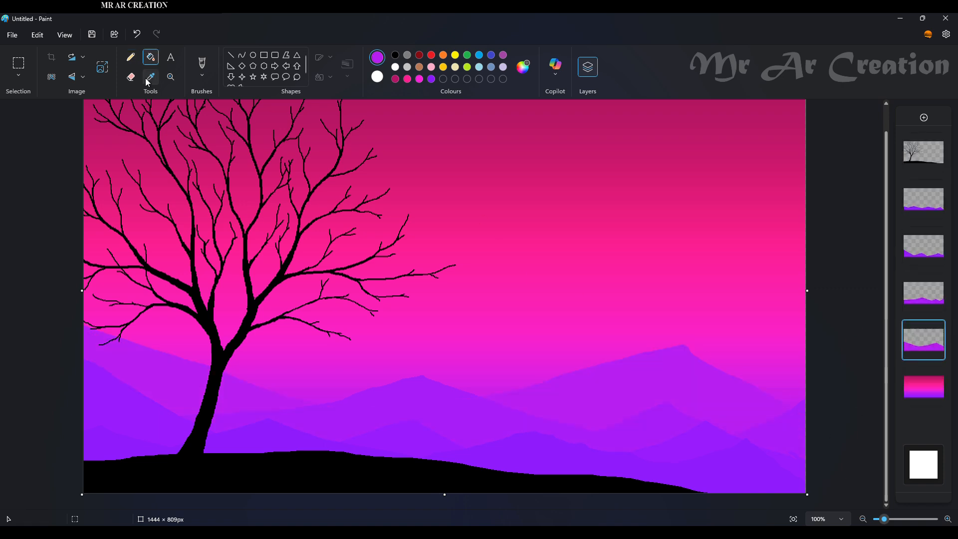
- On a new layer, outline and fill a magenta-purple range of small distant peaks, placing it behind all the other mountains
click(924, 118)
click(130, 57)
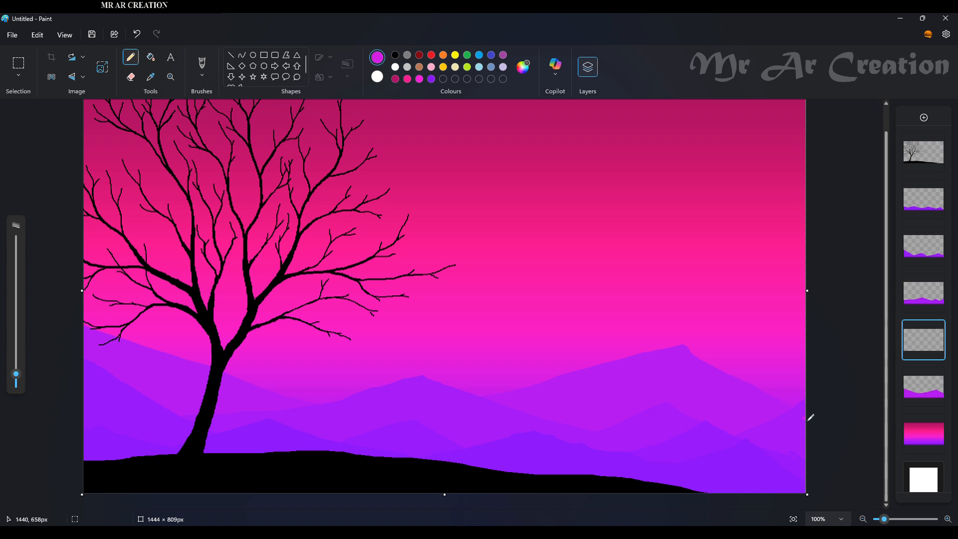
mouse_move(772, 371)
mouse_down()
mouse_move(697, 391)
mouse_move(755, 402)
mouse_move(640, 336)
mouse_move(521, 355)
mouse_move(363, 358)
mouse_move(169, 335)
mouse_move(83, 347)
mouse_up()
click(151, 57)
click(525, 372)
drag(923, 340, 922, 404)
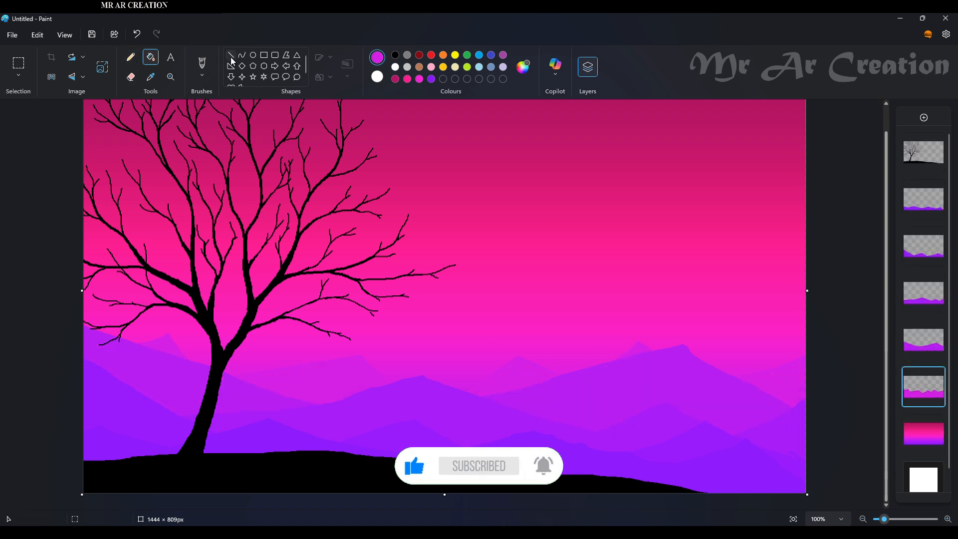
- Draw a solid white circle of about 82 × 82 px as the moon in the sky near the canvas's right edge
click(253, 55)
drag(739, 206, 780, 267)
click(395, 67)
click(323, 76)
click(303, 118)
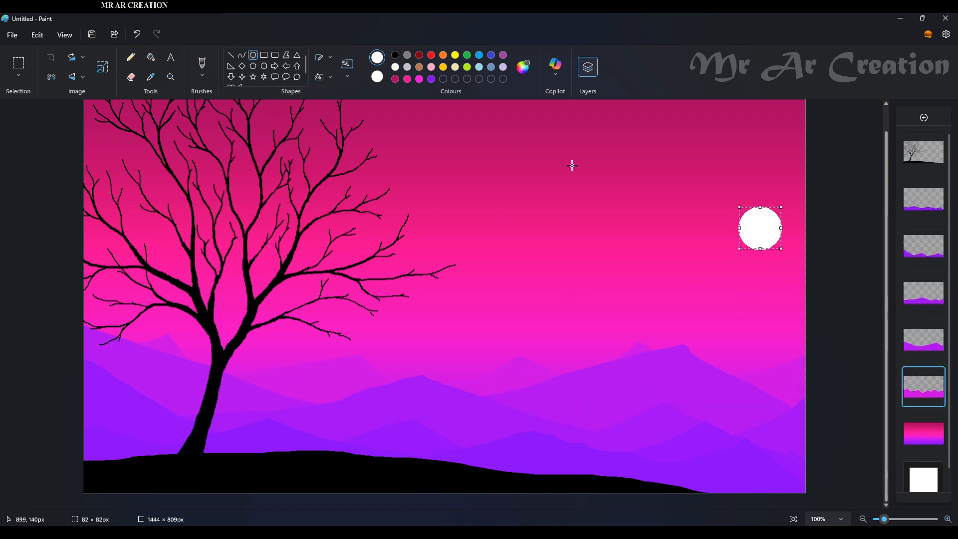
click(571, 165)
- Dot small white stars across the sky with the Pencil at a reduced size
click(131, 57)
drag(16, 375, 17, 379)
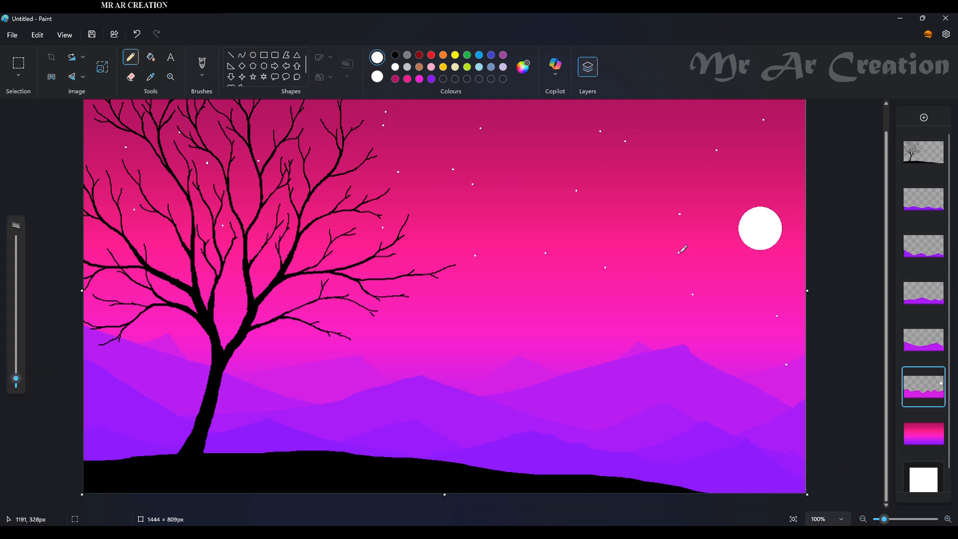
- Add a layer beneath the farthest mountain range, and scatter more white stars across the sky, including finer ones with a thinner pencil
click(924, 118)
mouse_move(936, 395)
mouse_down()
mouse_move(927, 388)
mouse_move(935, 366)
mouse_up()
click(595, 331)
click(540, 317)
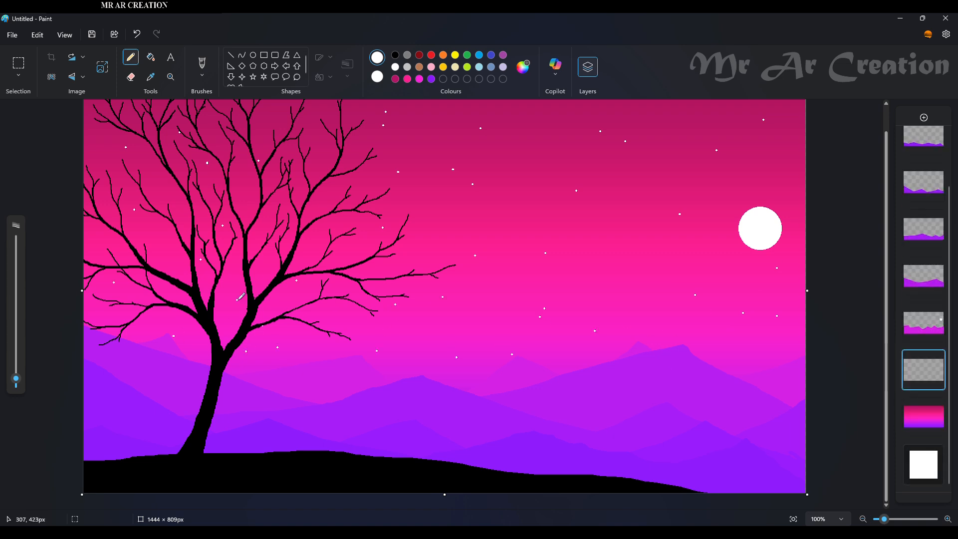
drag(16, 378, 16, 382)
click(202, 64)
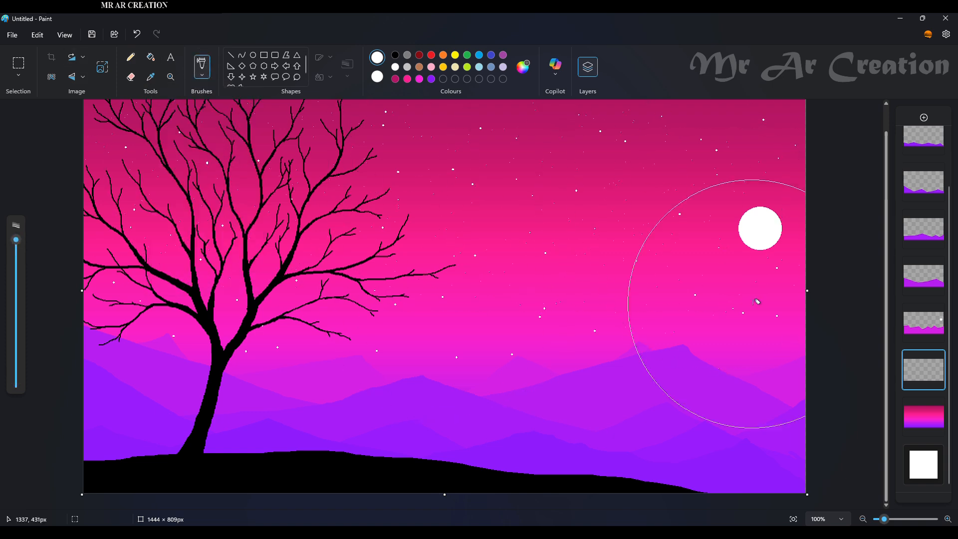
- Place small white four-point stars in the upper sky, one right of the tree's crown and one above the moon
click(243, 78)
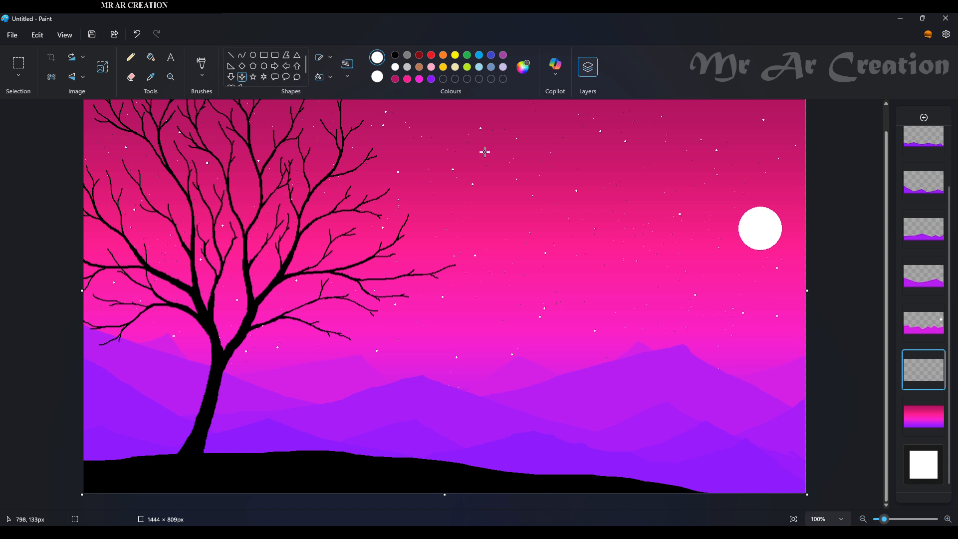
click(324, 56)
click(353, 101)
drag(465, 147, 474, 165)
mouse_move(741, 107)
mouse_down()
mouse_move(764, 143)
mouse_move(747, 129)
mouse_up()
key(ctrl+z)
- Add four-point stars below the moon, in the middle of the sky, and among the tree's branches, the last about 12 px wide
drag(757, 266, 765, 281)
drag(565, 264, 573, 282)
drag(226, 216, 233, 231)
drag(161, 241, 168, 248)
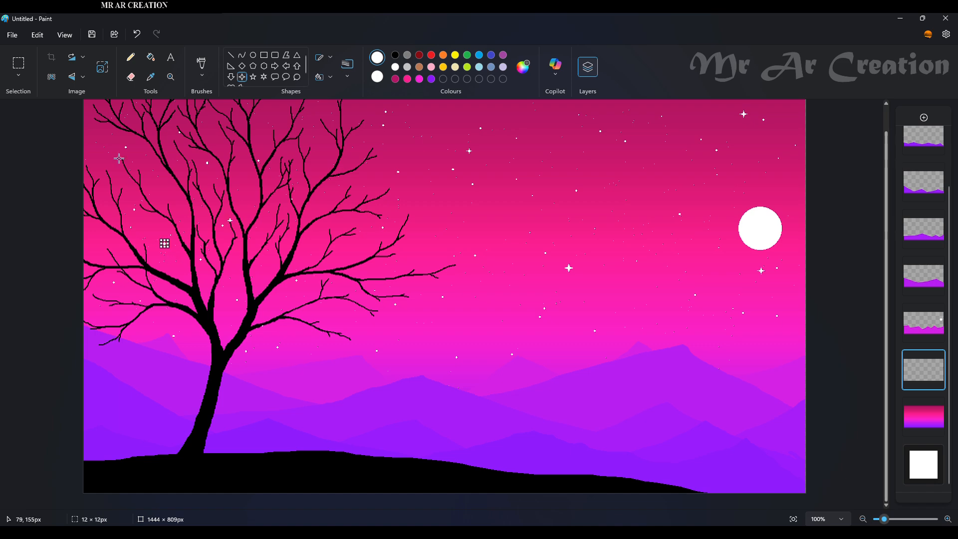
- Add four-point stars at the sky's upper left, below the tree's right-hand branches, left of the moon, and beside the tree's crown
drag(101, 141, 109, 159)
drag(404, 335, 410, 349)
drag(628, 175, 636, 184)
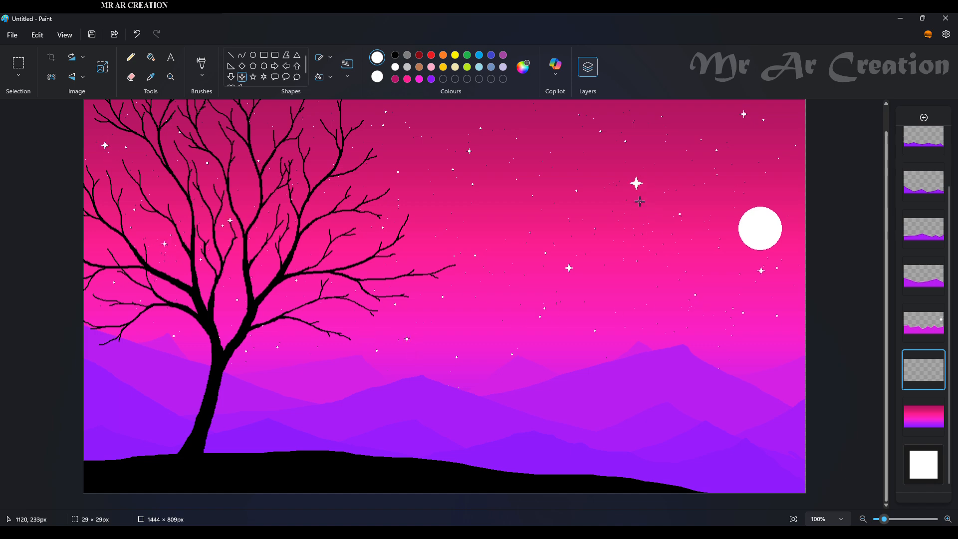
drag(369, 177, 377, 184)
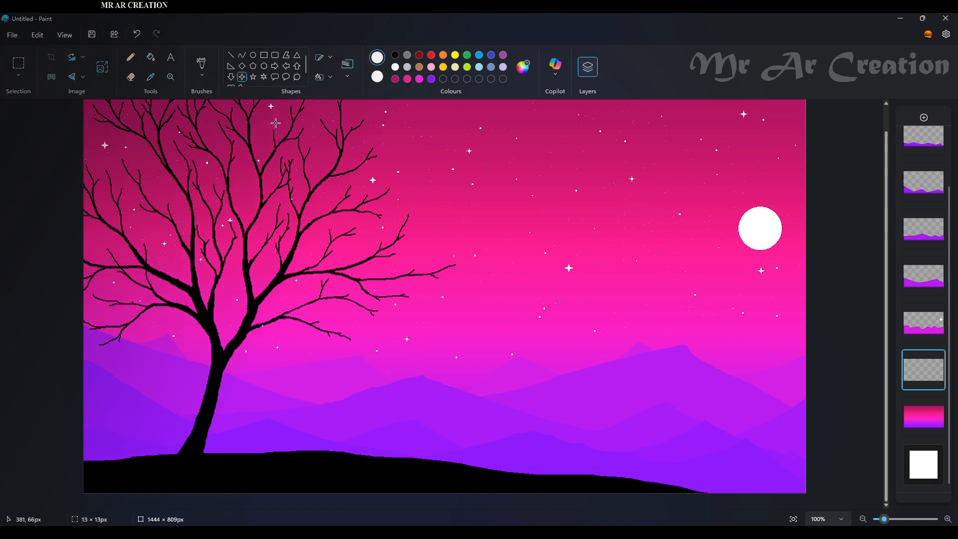